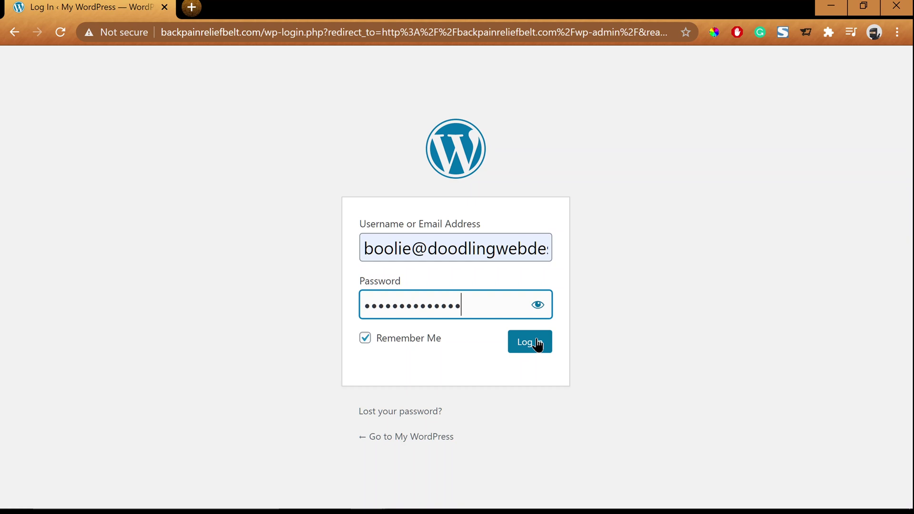
Log in to the WordPress admin and leave the WordPress Starter wizard
click(537, 342)
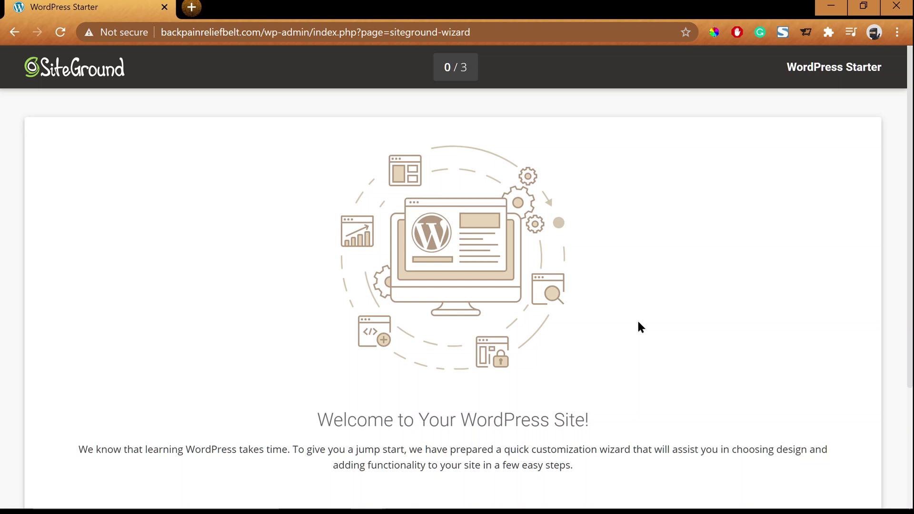
click(458, 431)
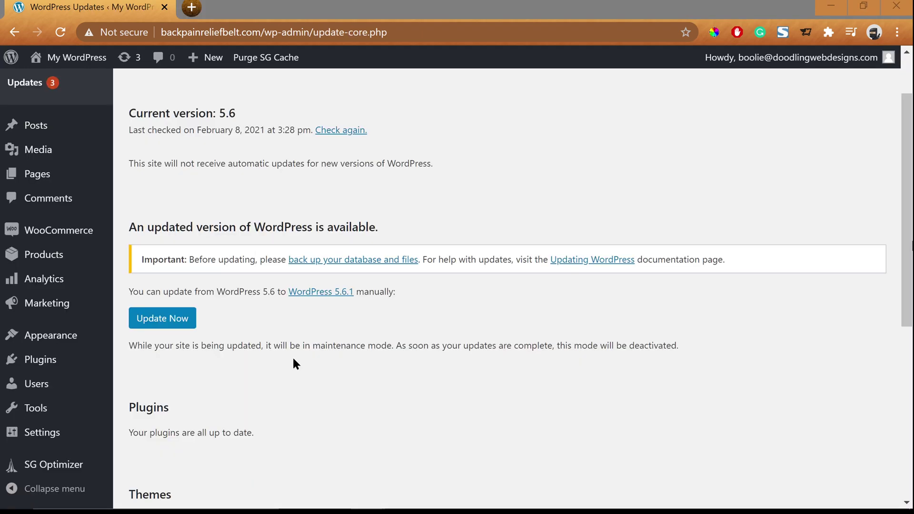
Update WordPress to version 5.6.1 and update the Twenty Nineteen and Twenty Twenty-One themes
click(162, 318)
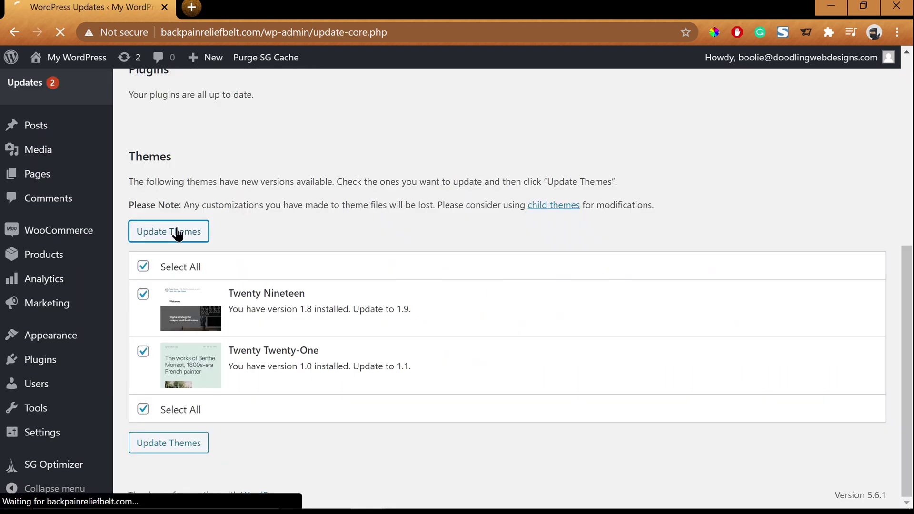
click(177, 232)
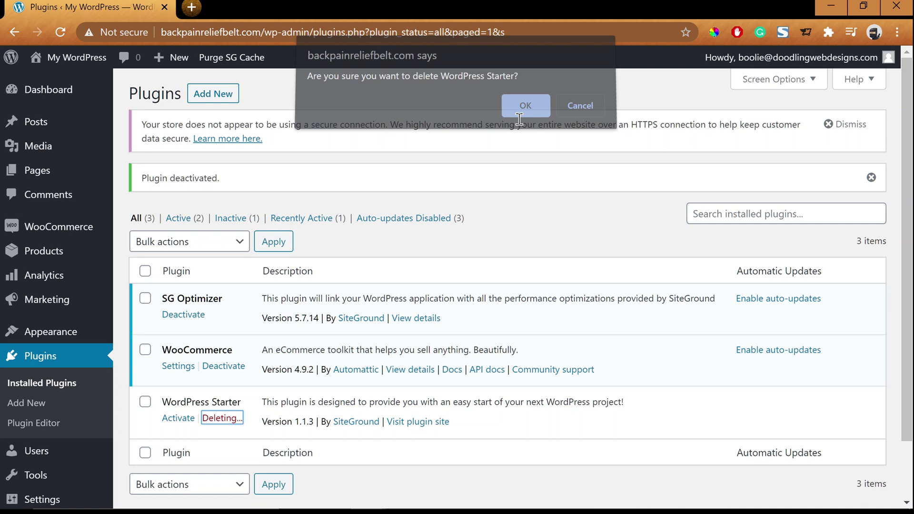
Delete the WordPress Starter plugin and activate the Coming Soon Page, Maintenance Mode & Landing Pages plugin by SeedProd
click(519, 113)
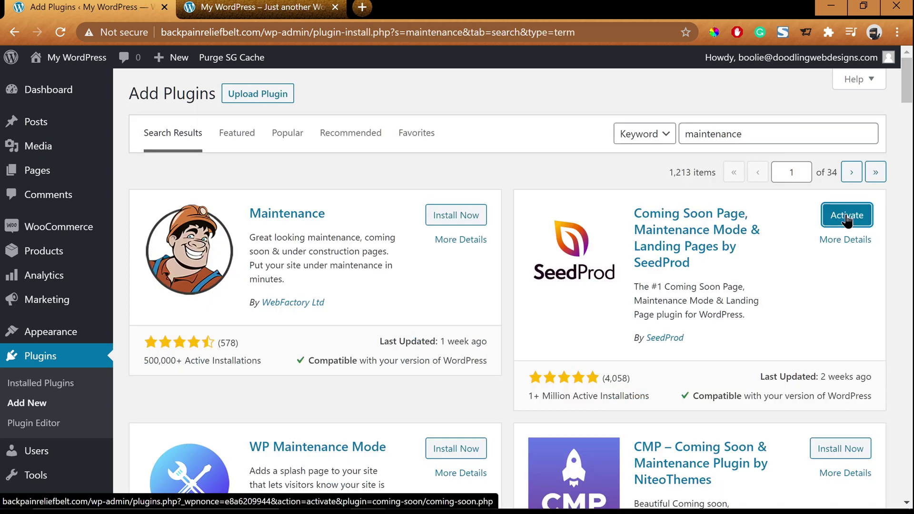
click(846, 218)
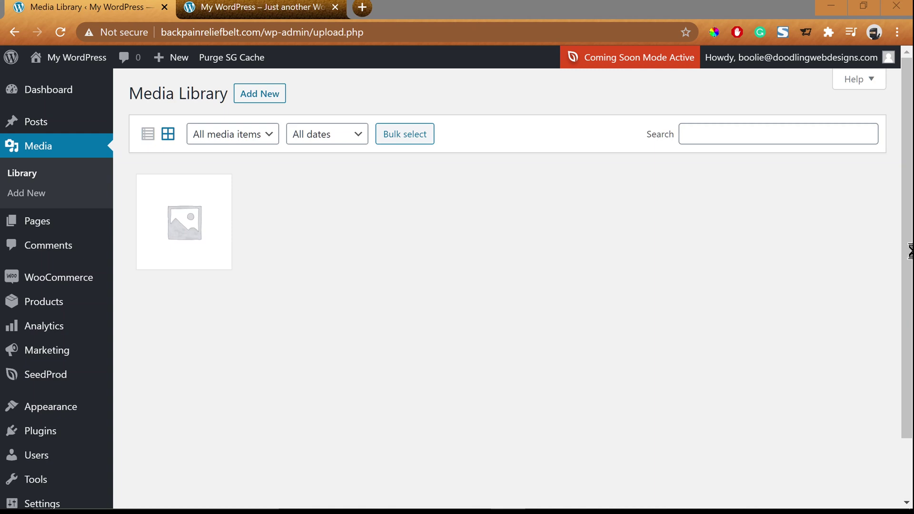
Upload the padlock image to the Media Library
drag(554, 166, 360, 357)
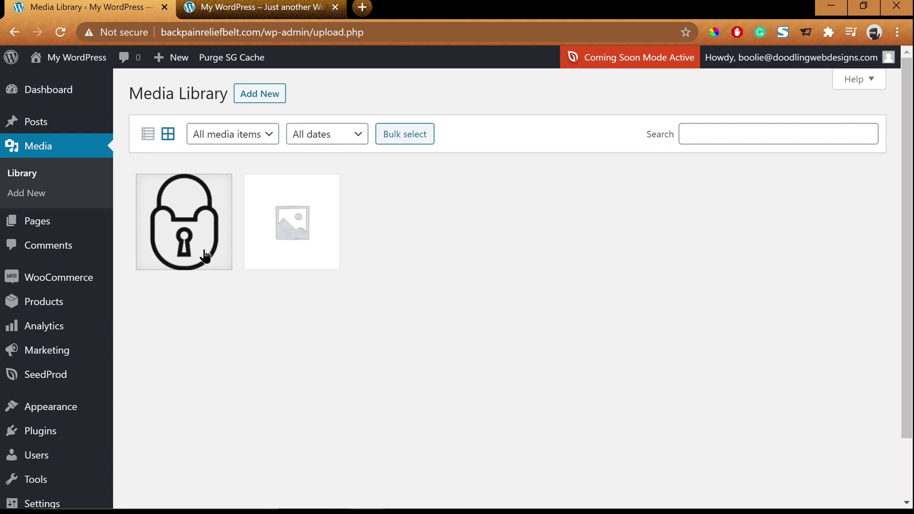
Replace the clock image on SeedProd's coming soon page with the padlock image
scroll(70, 436, down, 2)
mouse_move(70, 437)
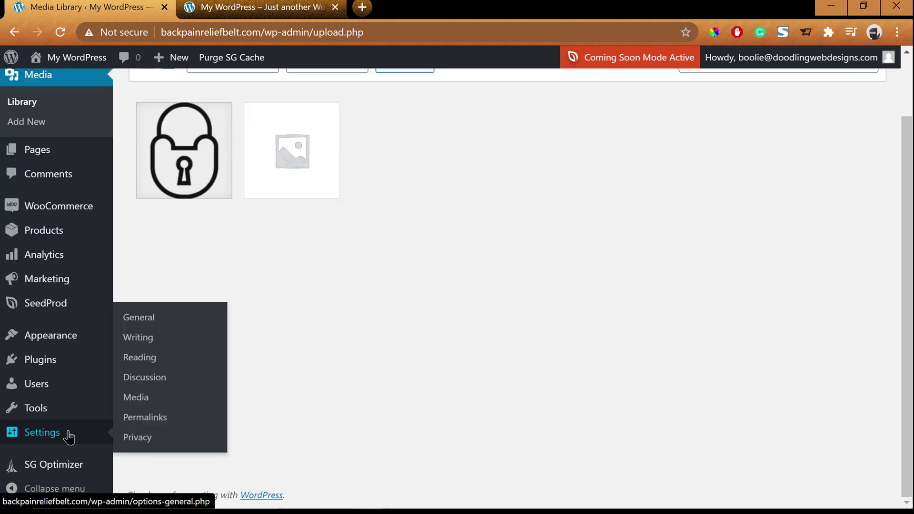
mouse_move(107, 304)
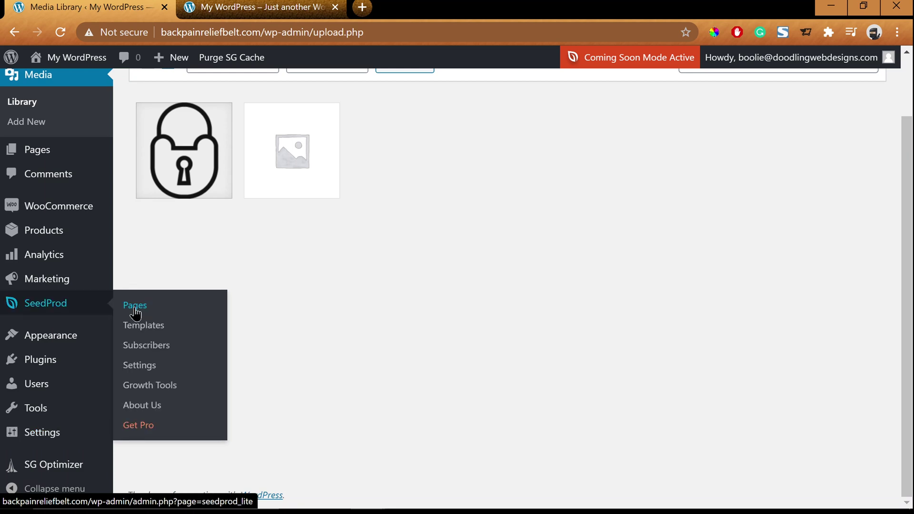
click(135, 307)
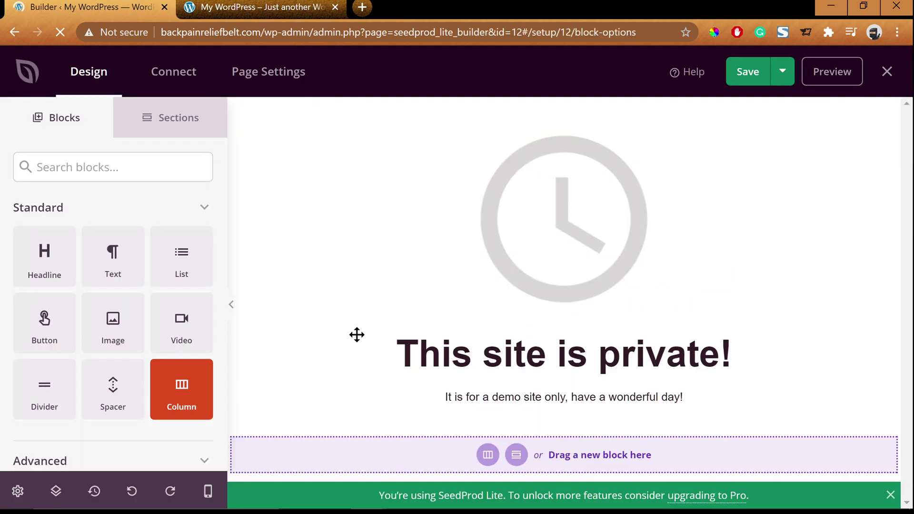
click(356, 335)
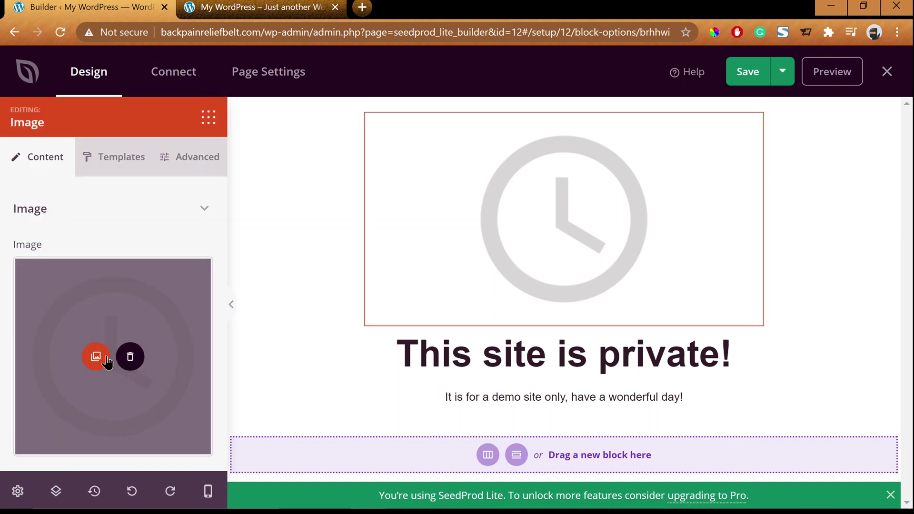
click(129, 361)
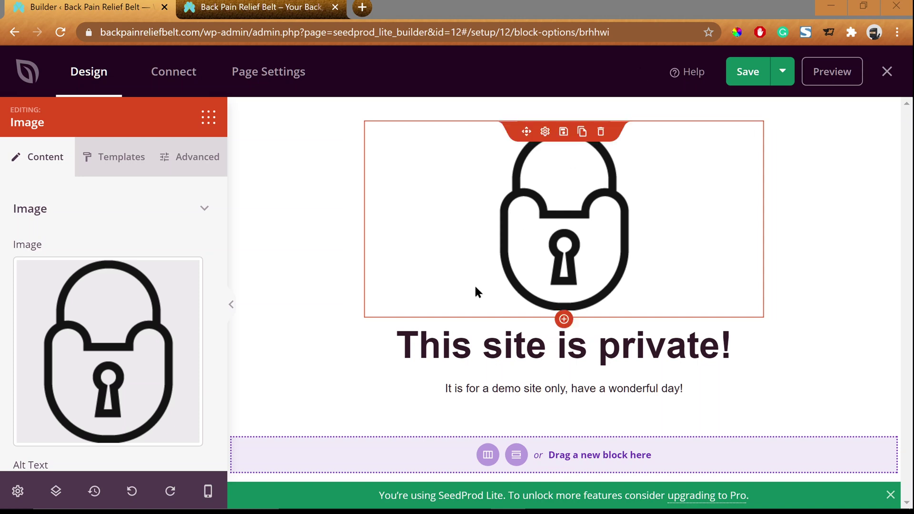
Review the settings of the padlock image, the headline and the text block on the coming soon page
mouse_move(162, 345)
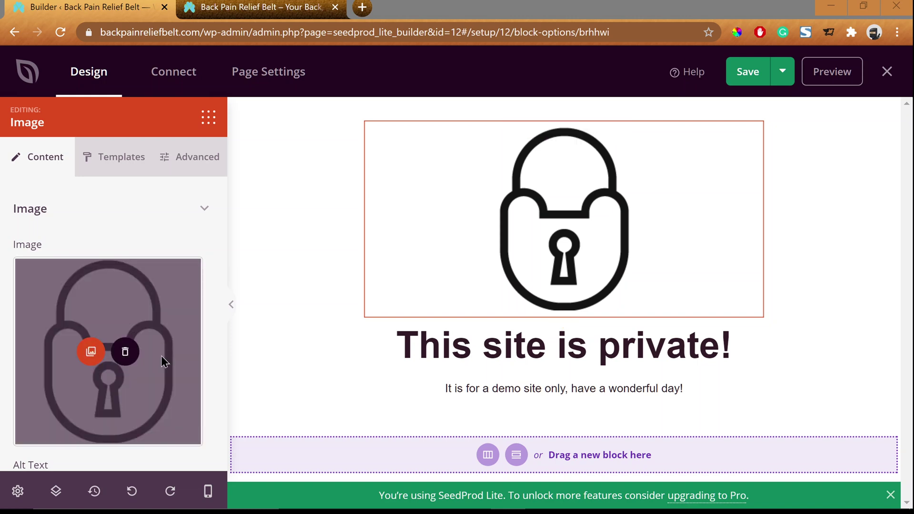
scroll(221, 338, down, 3)
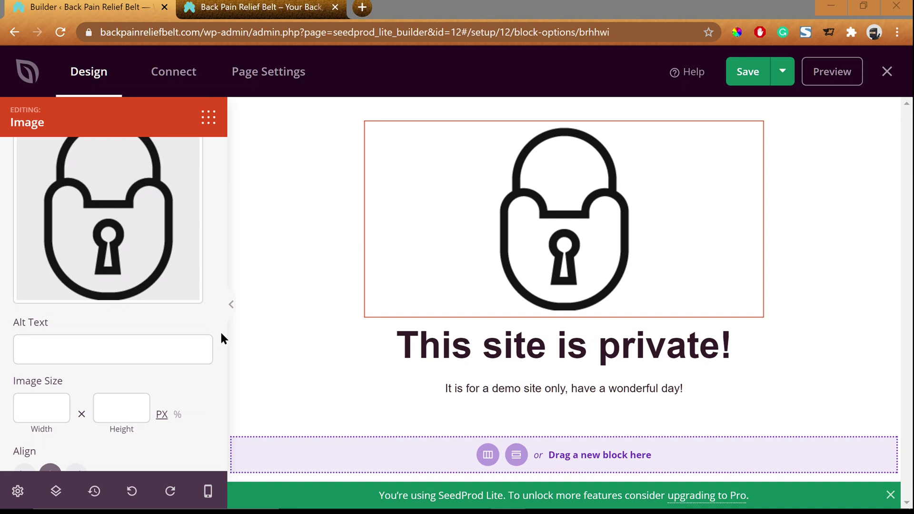
click(478, 340)
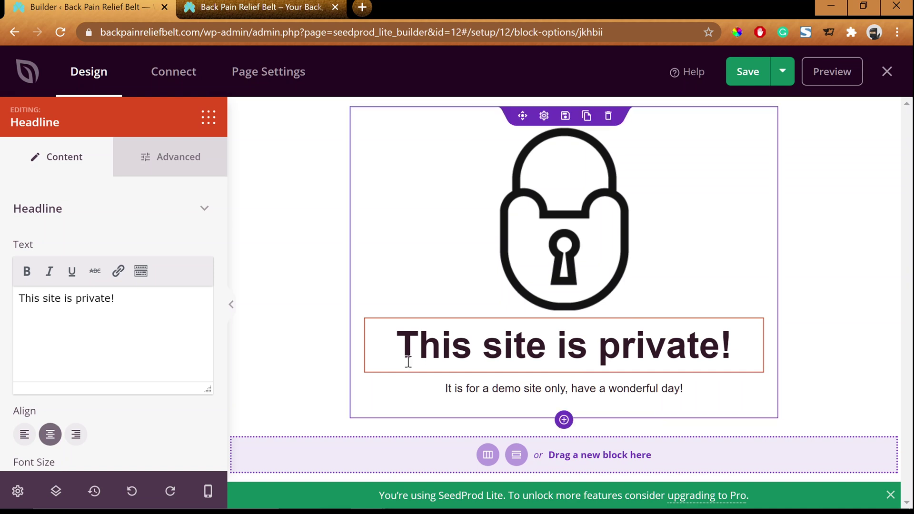
click(474, 388)
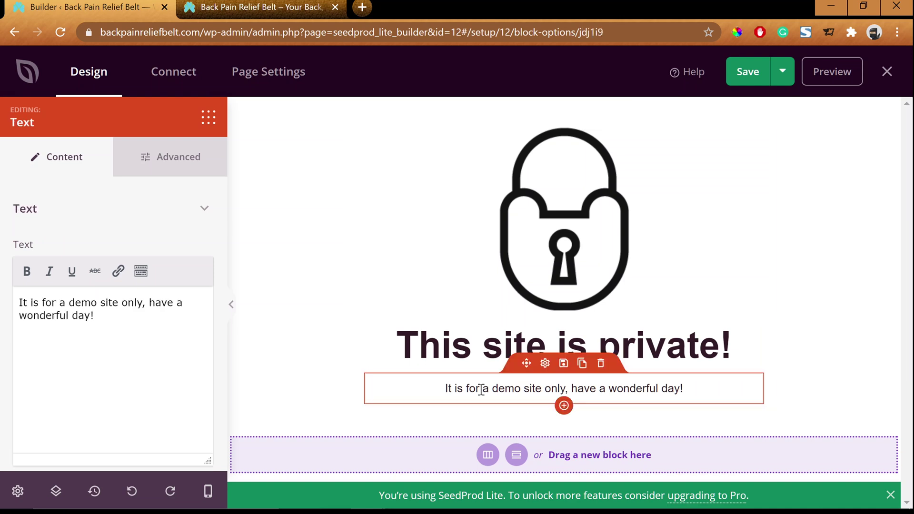
click(209, 332)
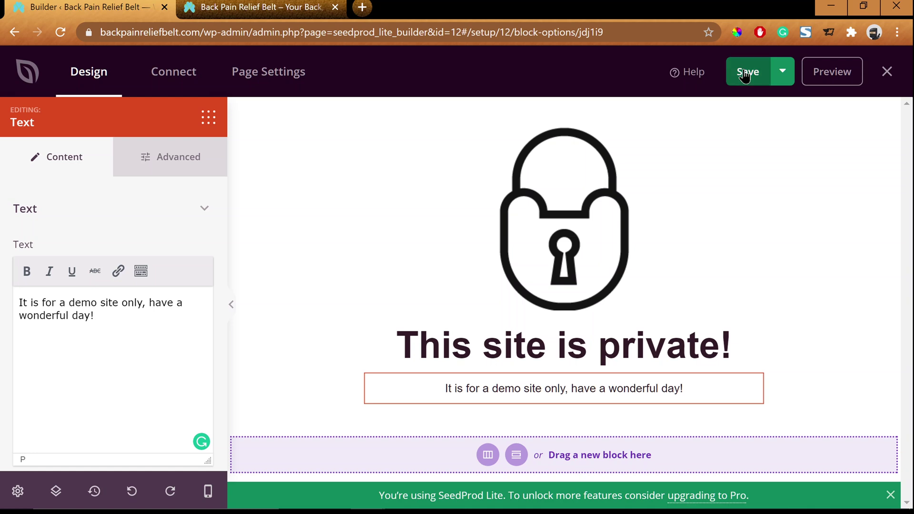
Preview the coming soon page, and close both the preview and the page builder
click(832, 71)
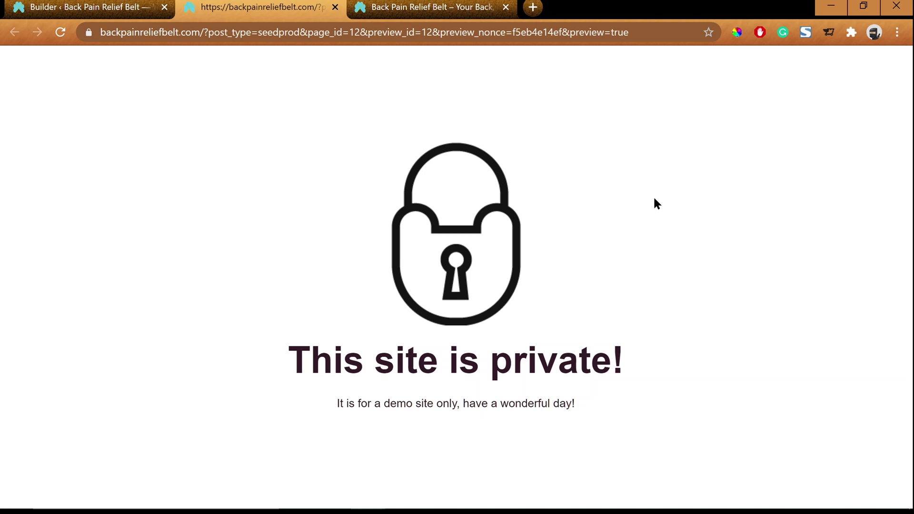
click(336, 8)
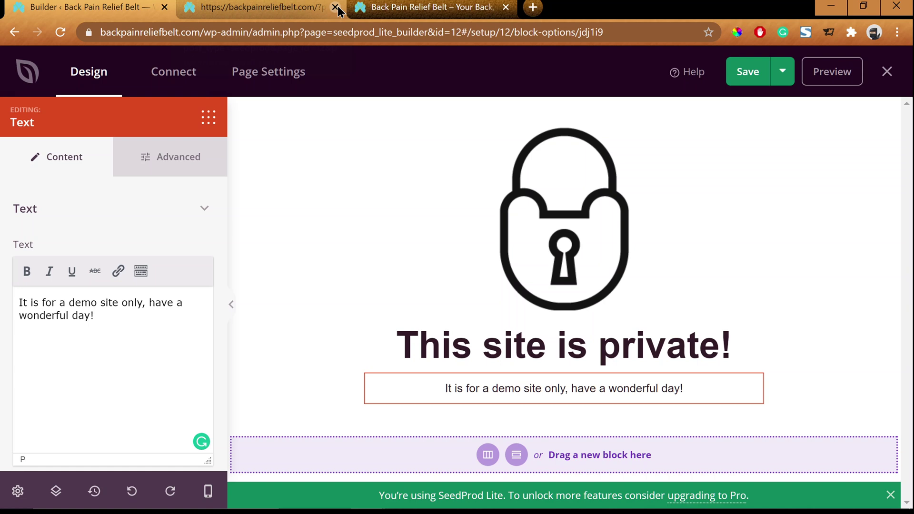
click(336, 7)
click(886, 74)
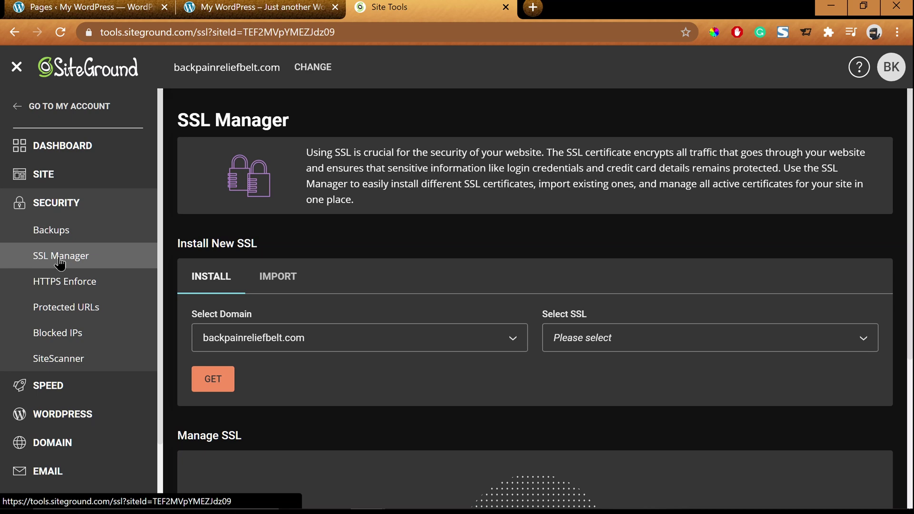
Set up SSL for backpainreliefbelt.com in SiteGround and enable HTTPS in SG Optimizer's environment optimization
click(216, 308)
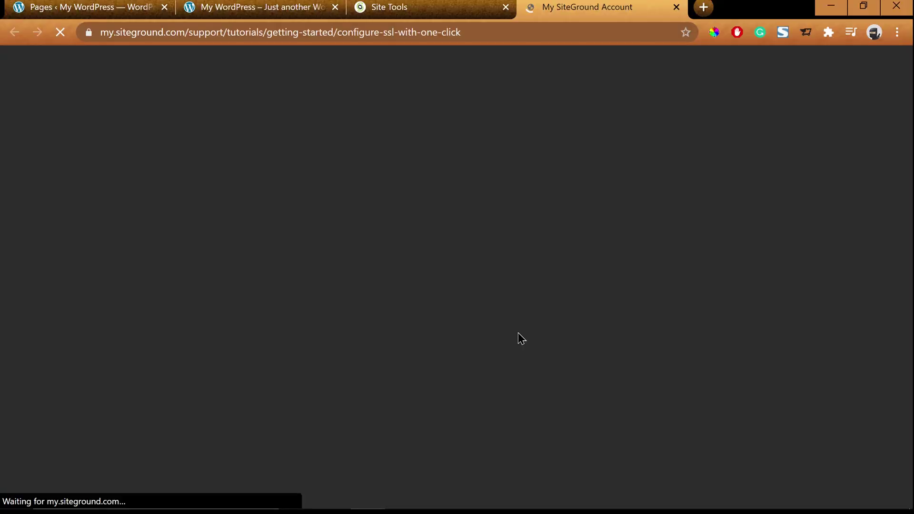
click(71, 285)
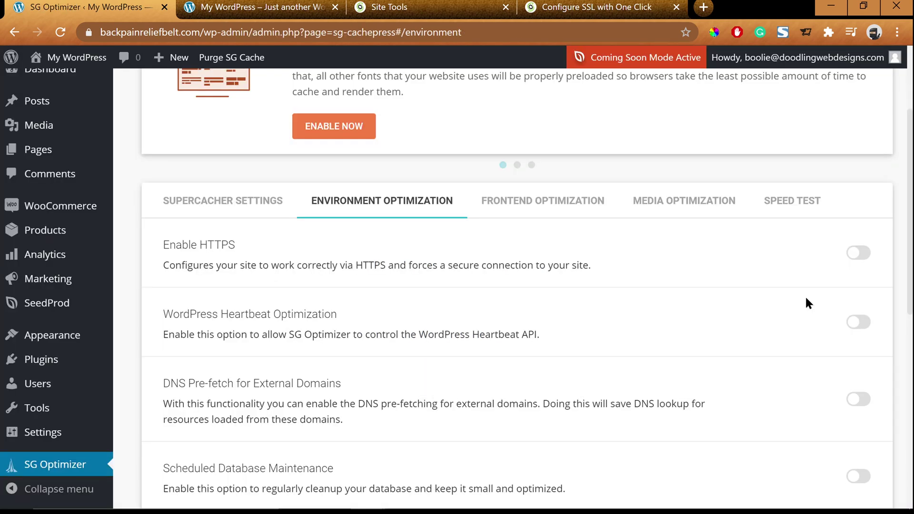
click(833, 259)
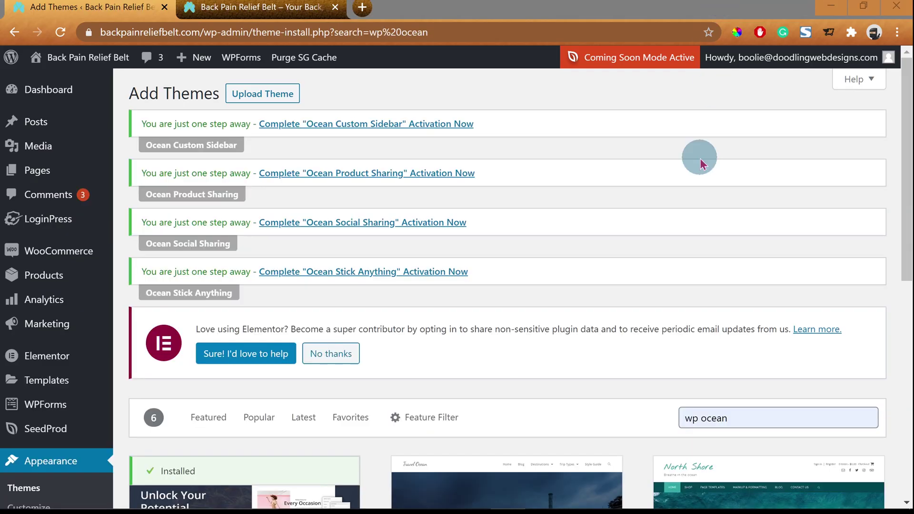
Find and install the OceanWP theme, and select the Store demo template in its setup wizard
click(590, 305)
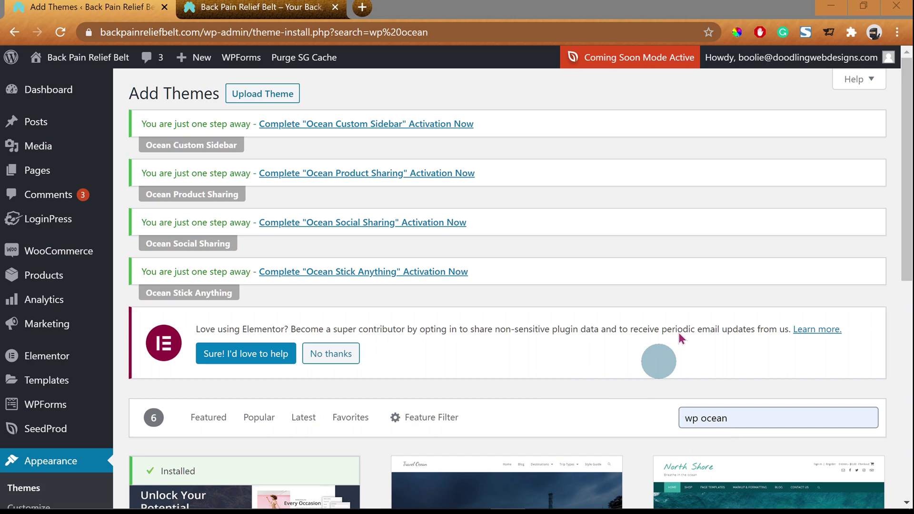
scroll(867, 229, down, 1)
scroll(866, 229, down, 1)
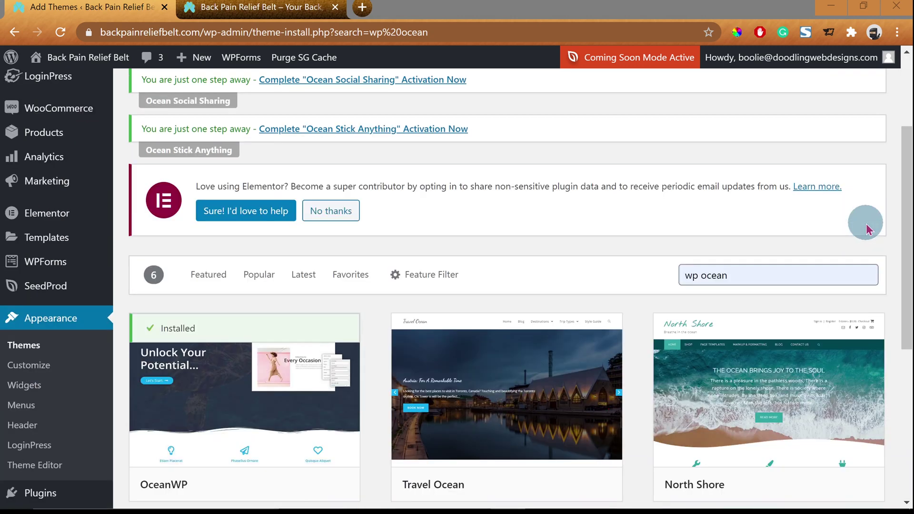
scroll(866, 229, down, 1)
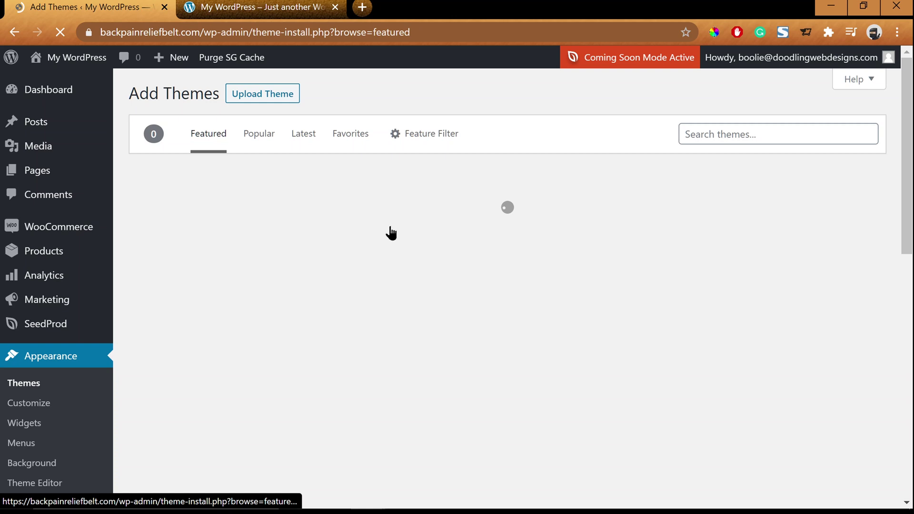
click(227, 145)
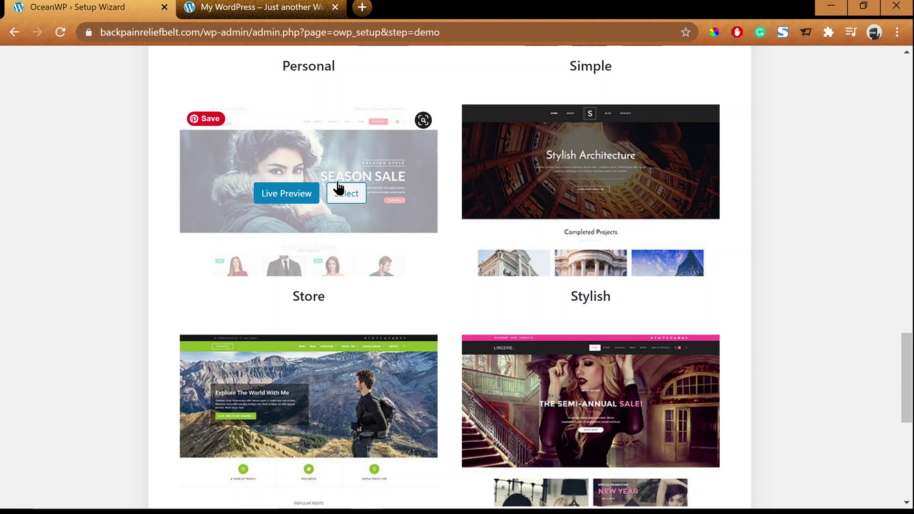
click(341, 192)
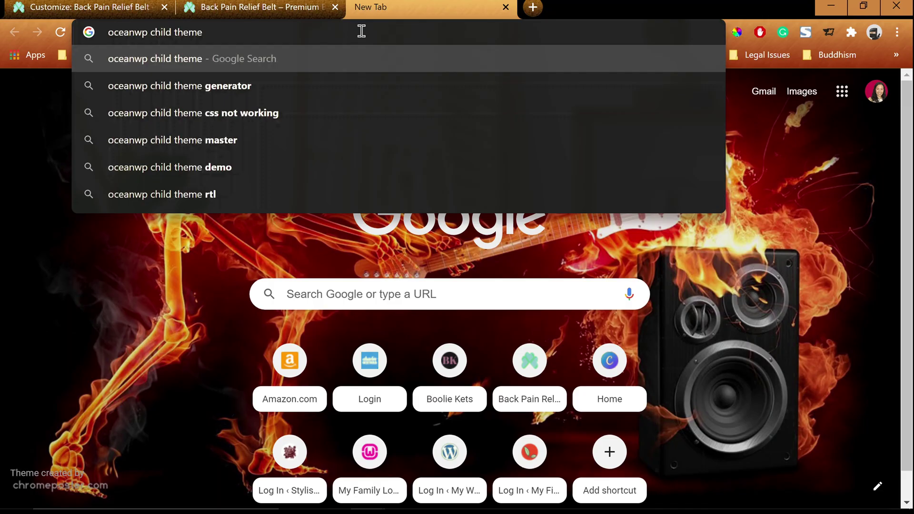
Search the web for "oceanwp child theme" and download the sample child theme from its GitHub repository
key(Return)
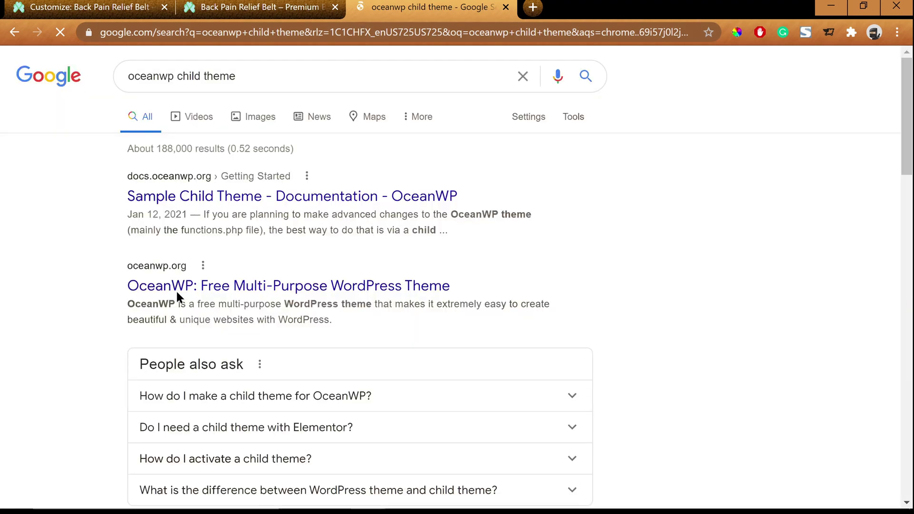
click(283, 202)
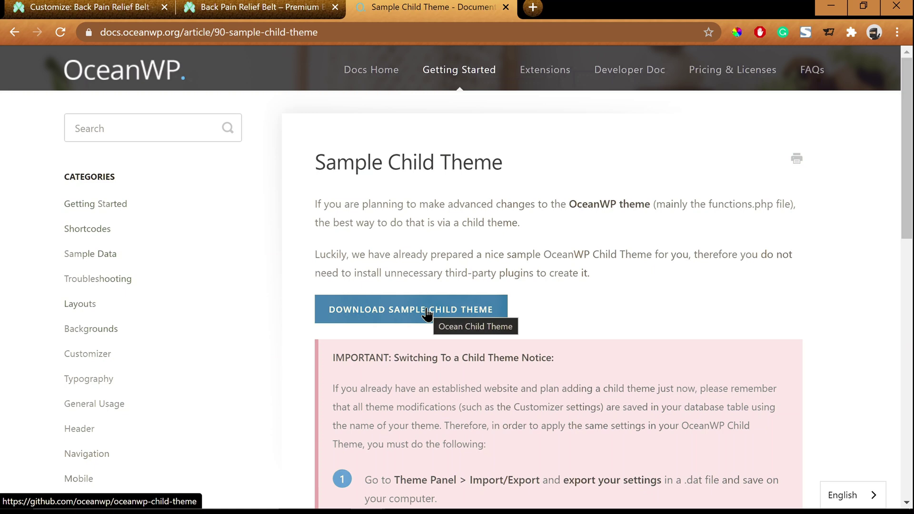
click(427, 314)
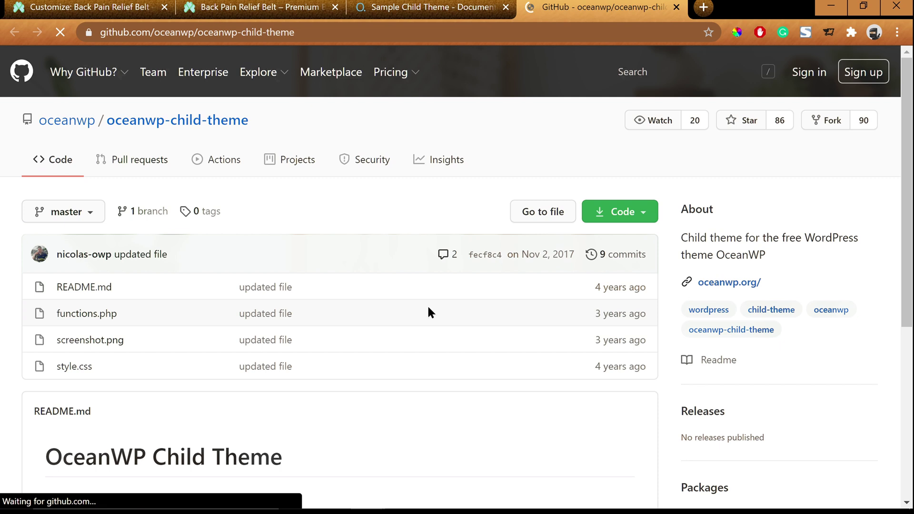
click(633, 214)
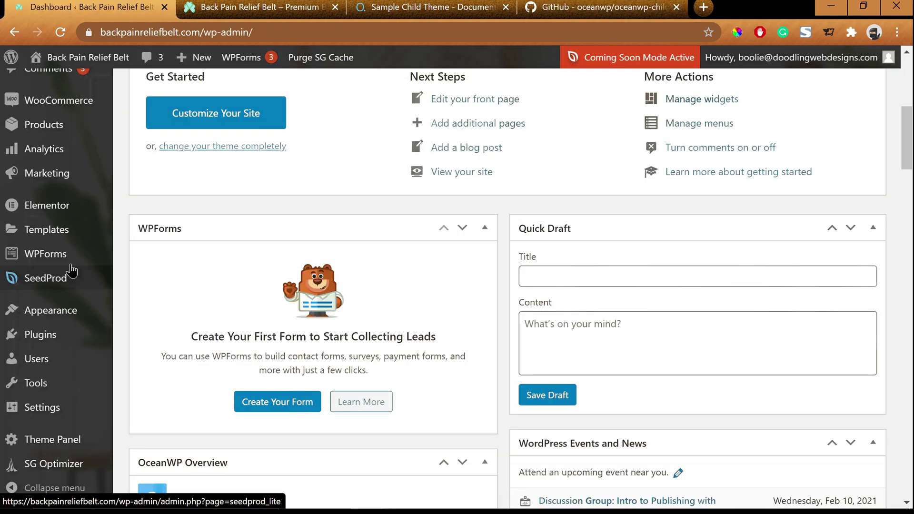
Upload and install the downloaded OceanWP child theme, and open the site customizer
click(51, 310)
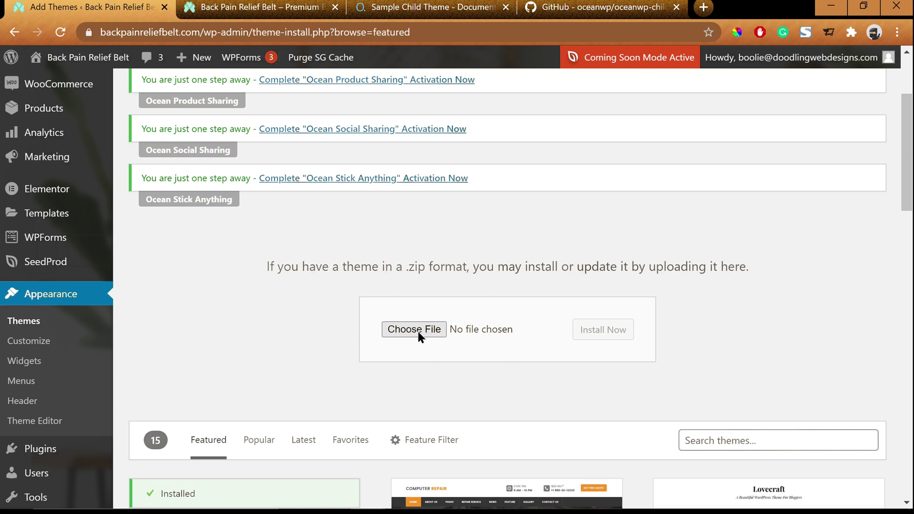
click(418, 331)
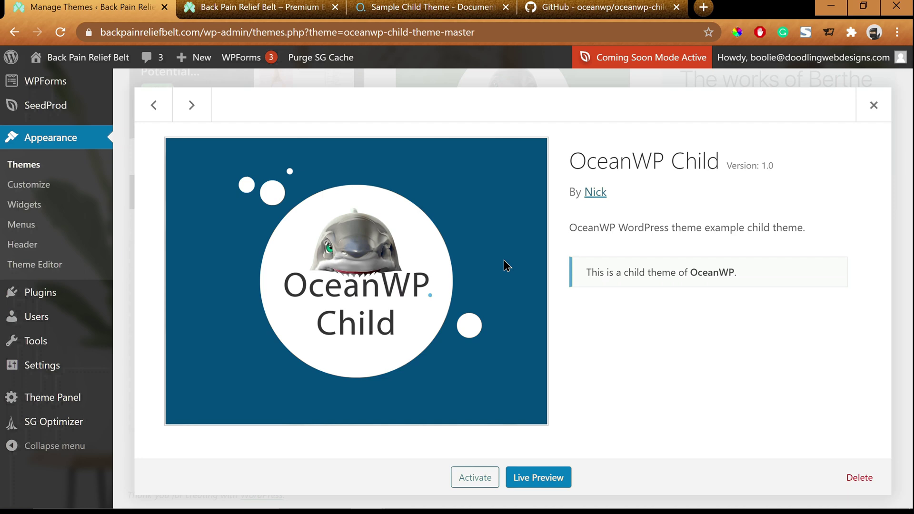
click(29, 270)
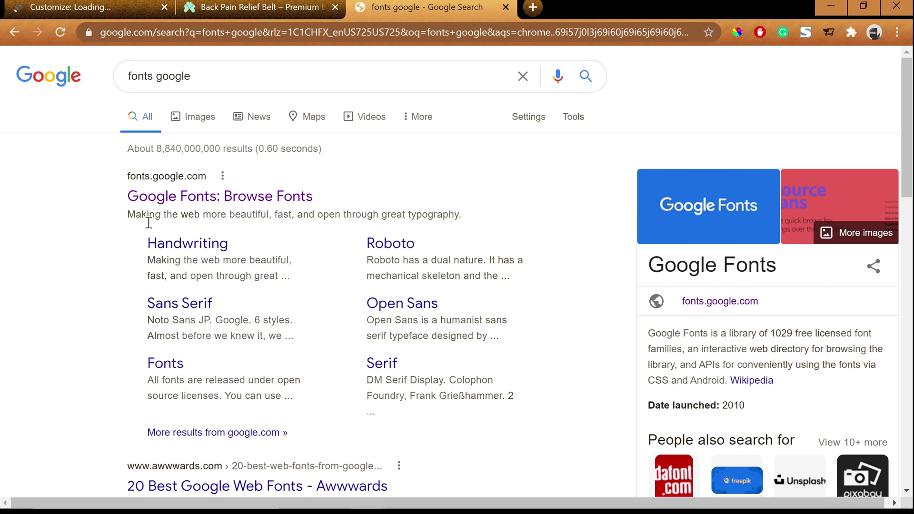
Open Google Fonts, and review the heading and body font settings in the site customizer's Typography section
click(157, 196)
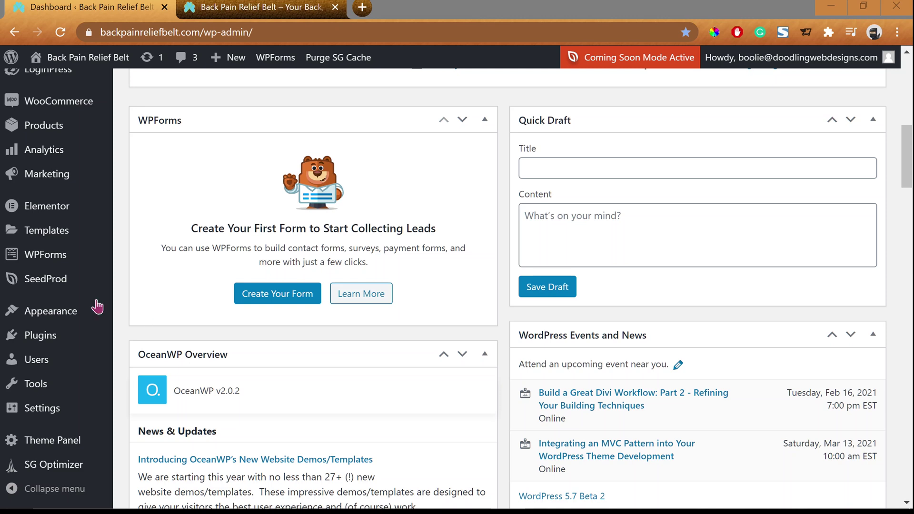
mouse_move(47, 316)
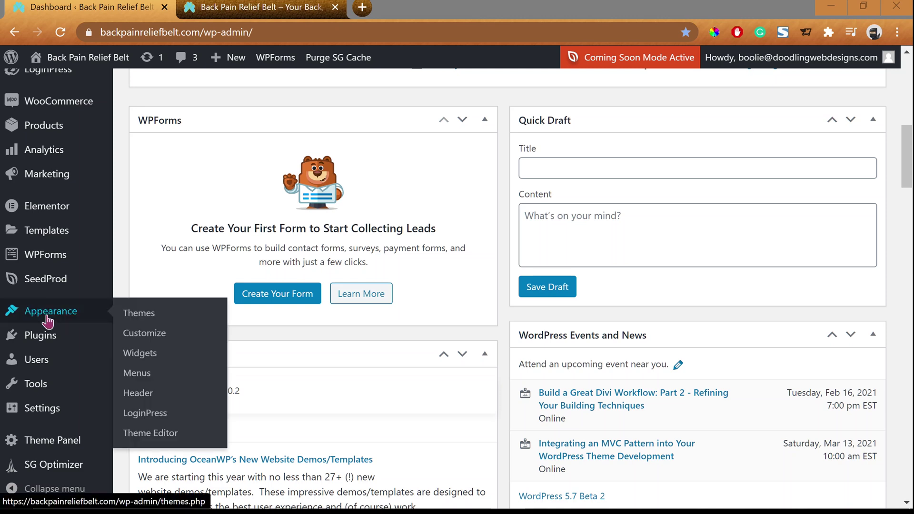
click(155, 338)
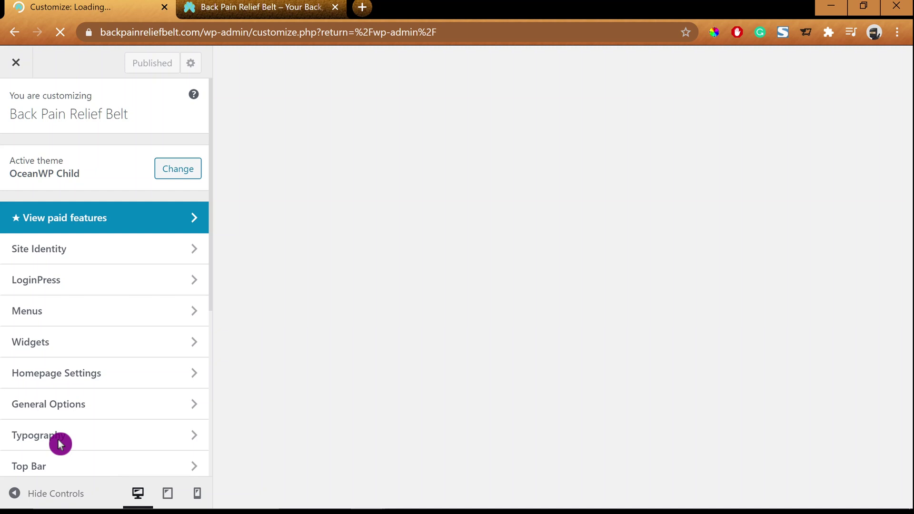
click(59, 444)
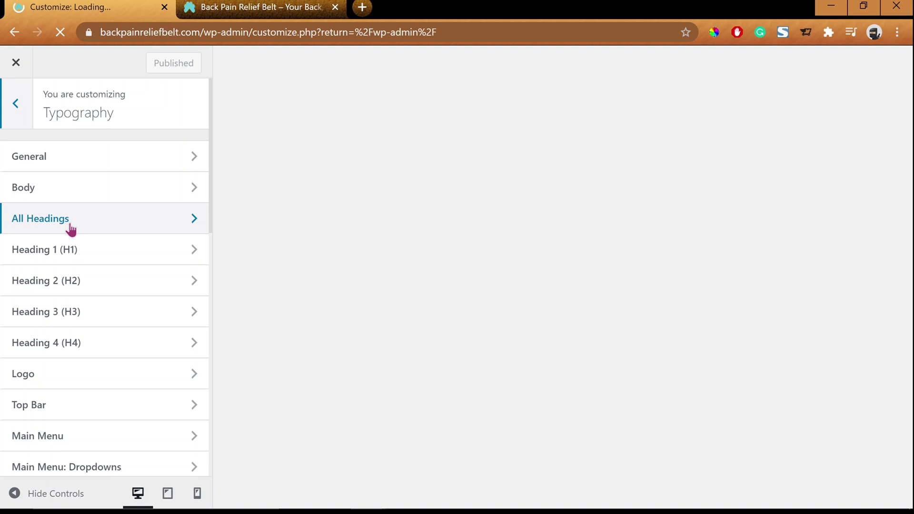
click(70, 229)
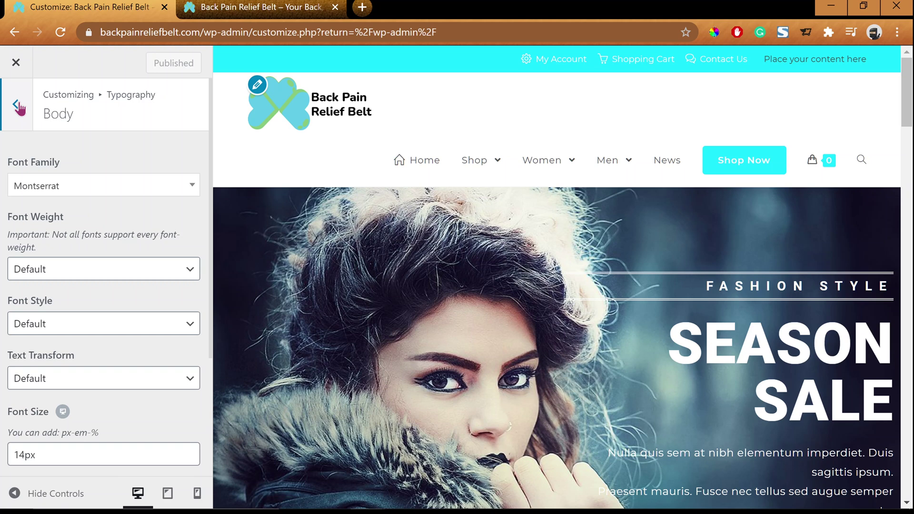
click(18, 107)
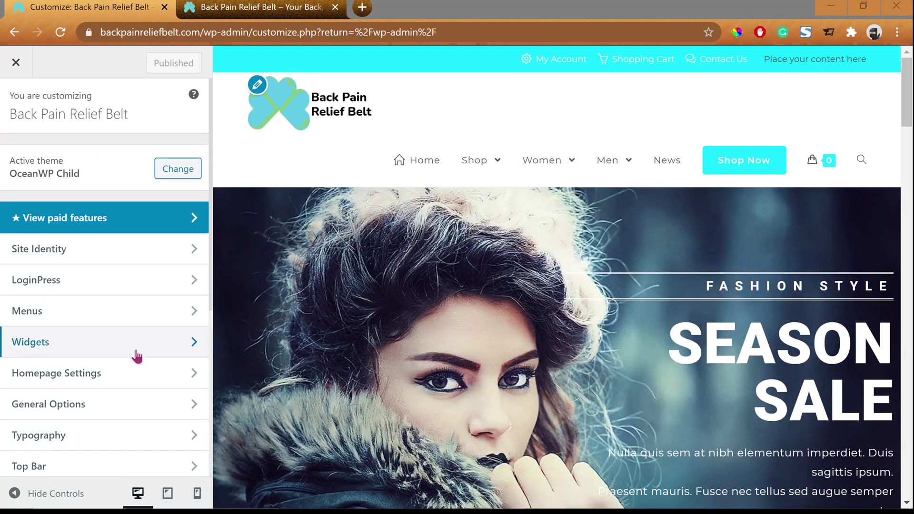
Review the site title, tagline and icon settings, and the General Styling colors for the primary, hover, border and background
click(52, 258)
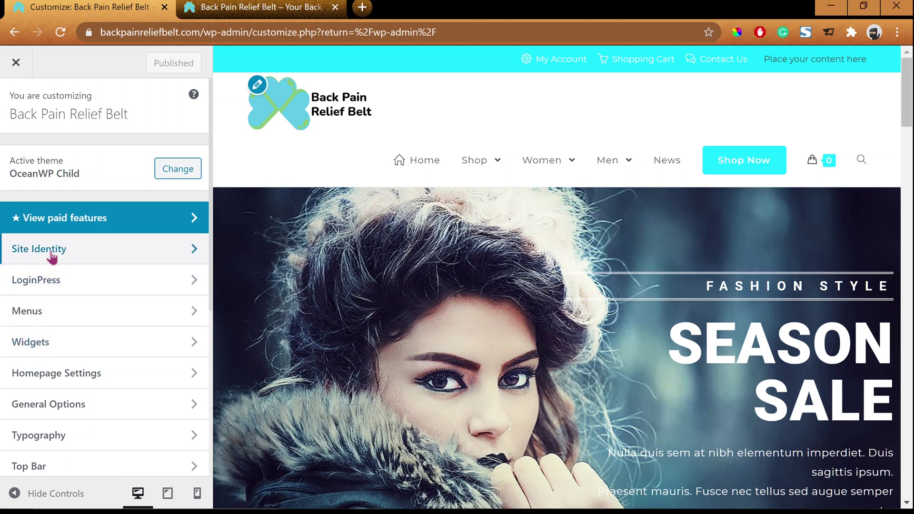
click(52, 257)
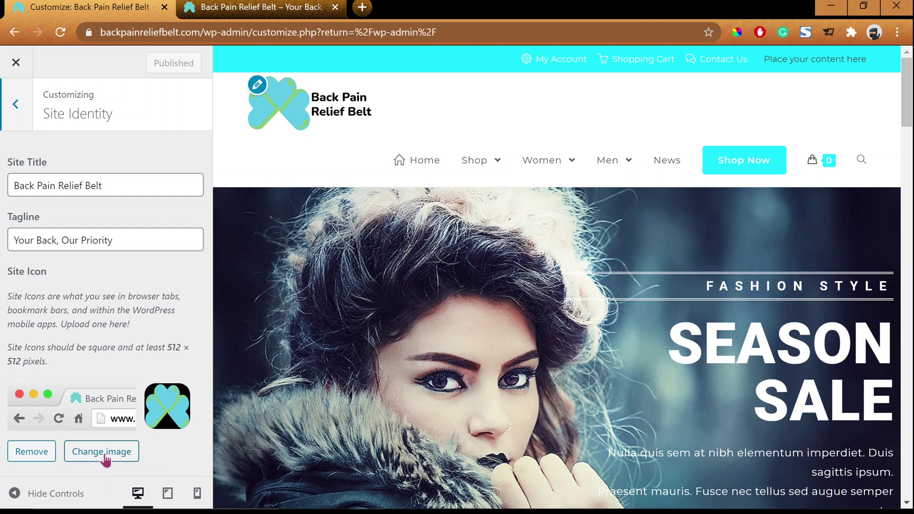
click(177, 457)
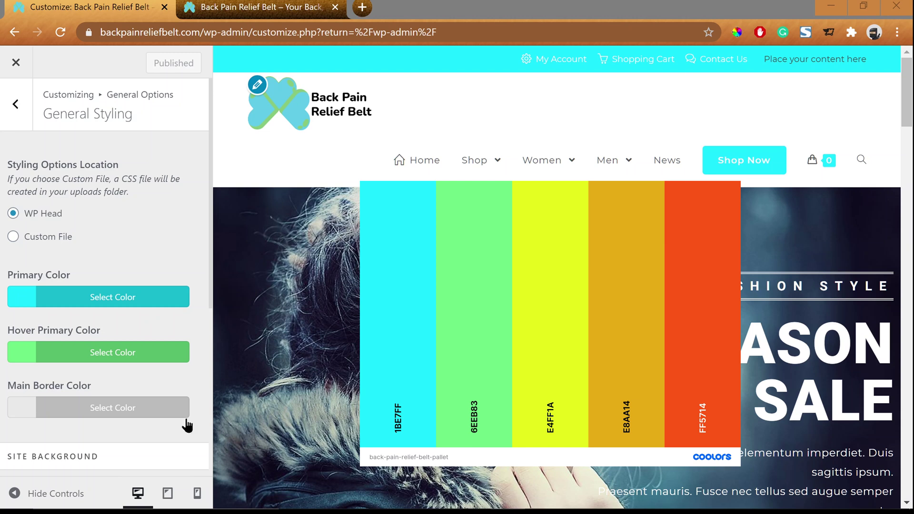
scroll(187, 425, down, 2)
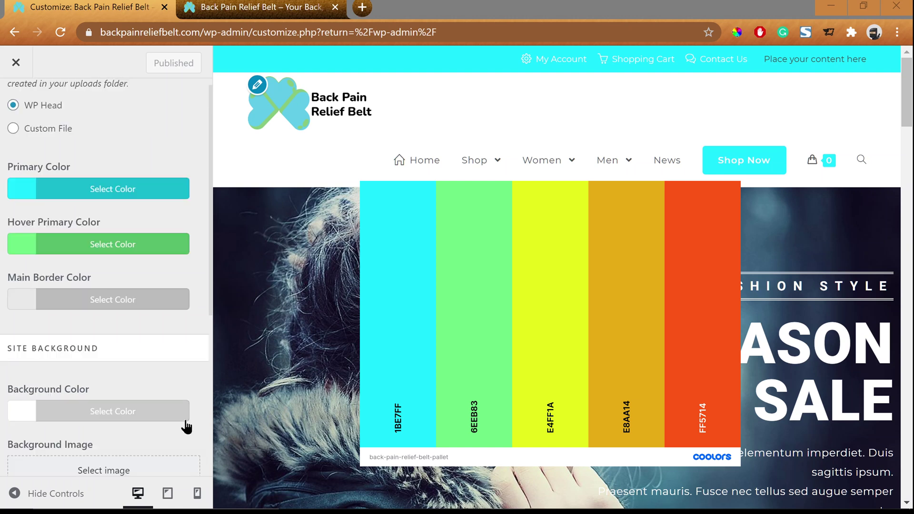
scroll(187, 426, down, 2)
scroll(188, 423, down, 2)
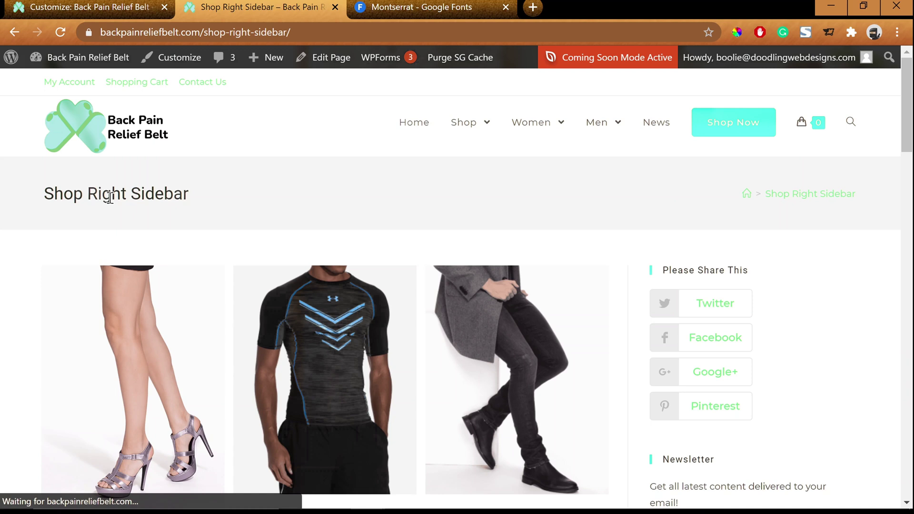
key(ctrl+1)
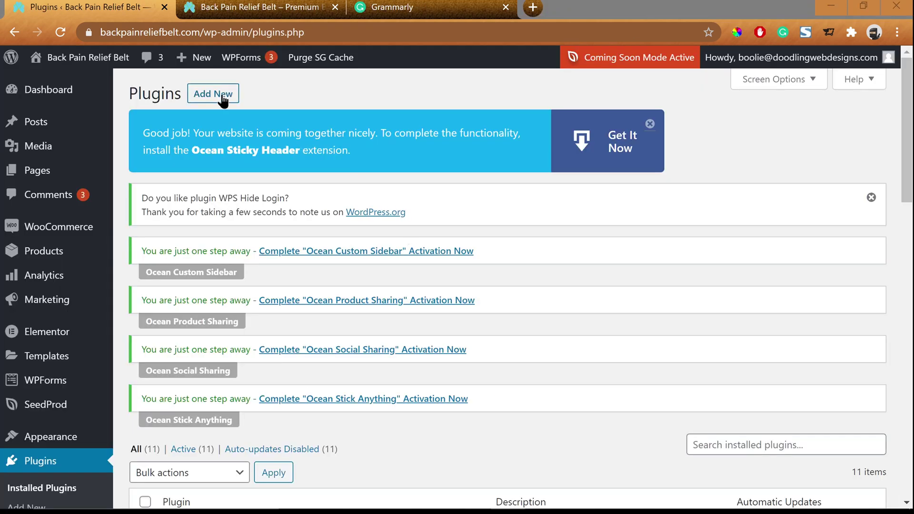
Search for plugins with "customize login", and install and activate Custom Login Page Customizer | LoginPress
click(222, 98)
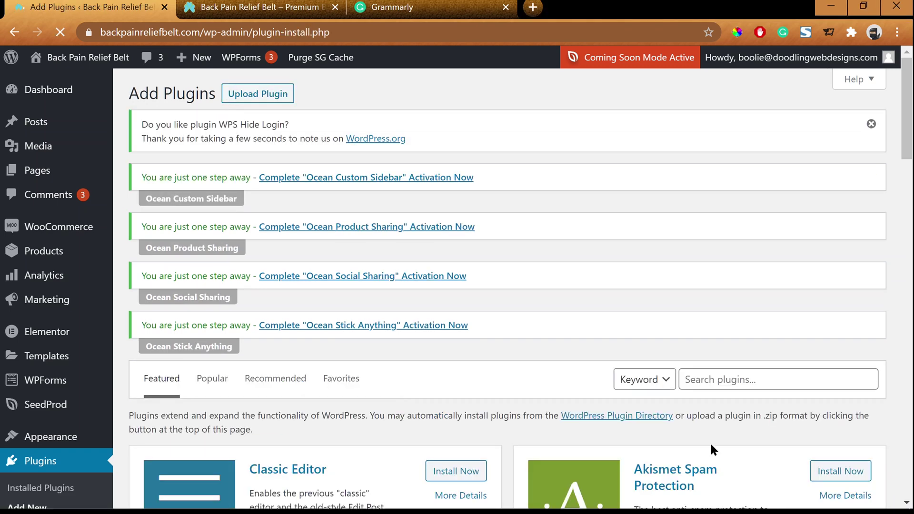
click(734, 378)
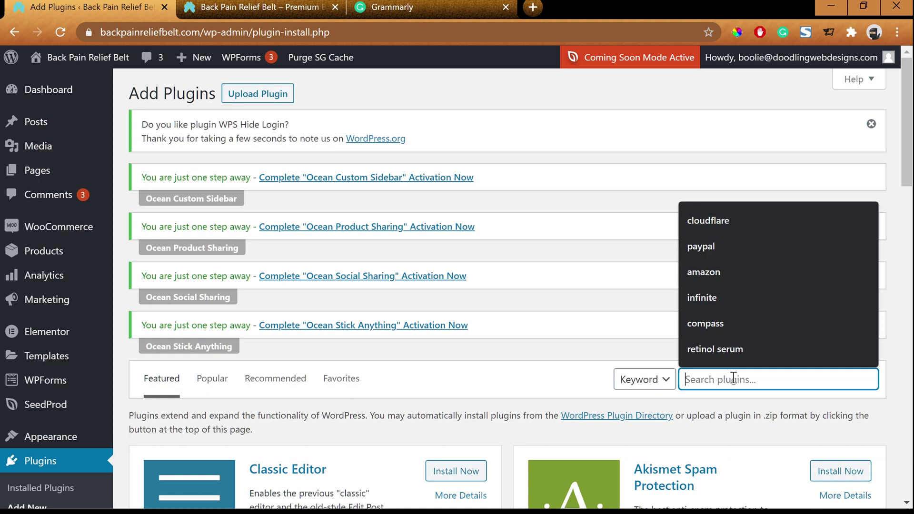
text(cust)
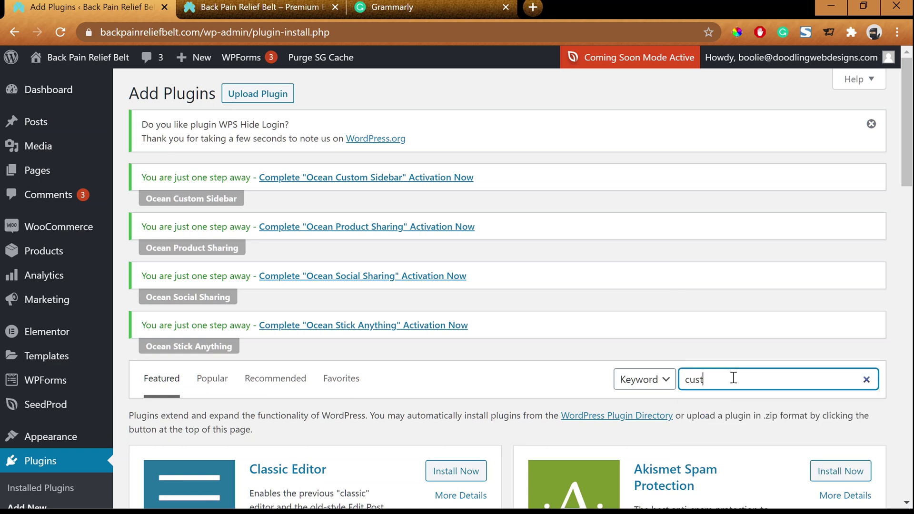
text(omize login)
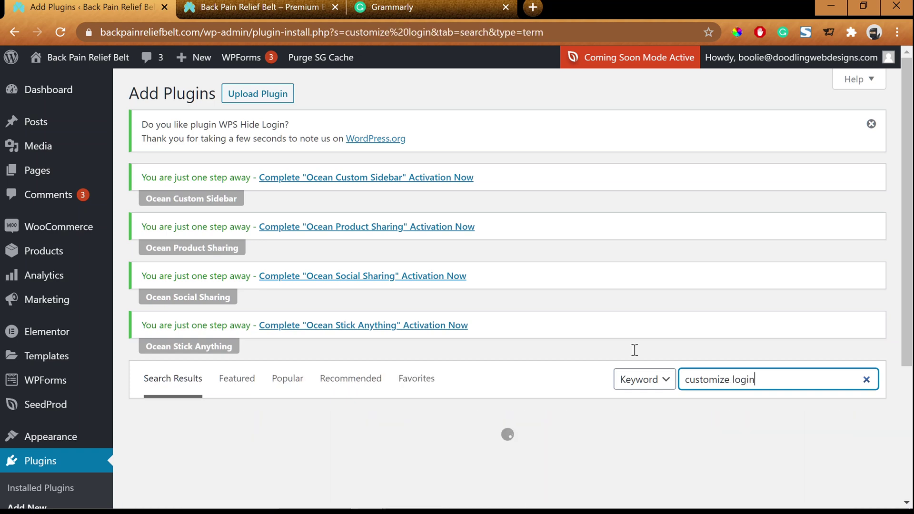
scroll(566, 367, down, 1)
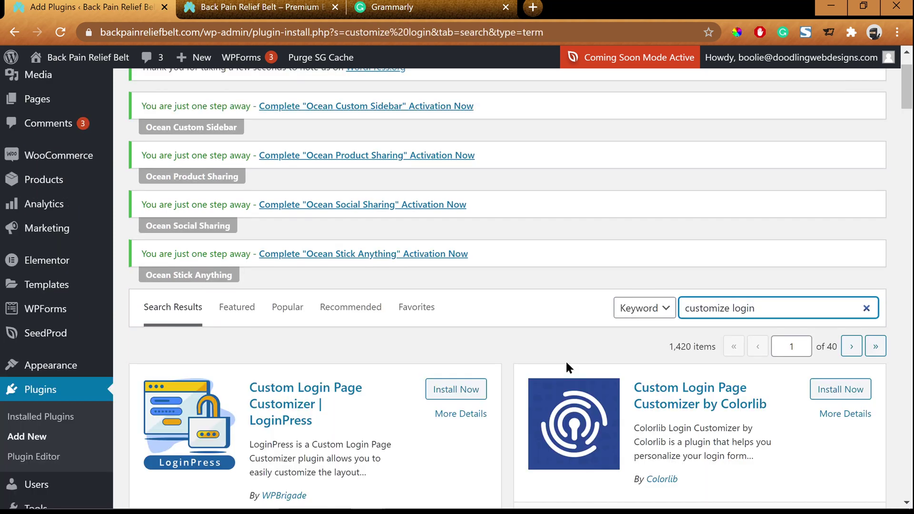
scroll(567, 366, down, 1)
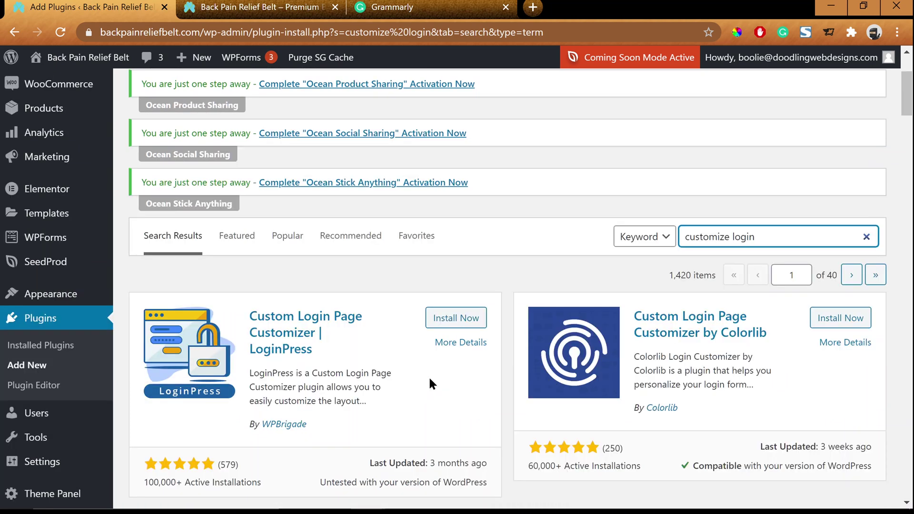
click(455, 324)
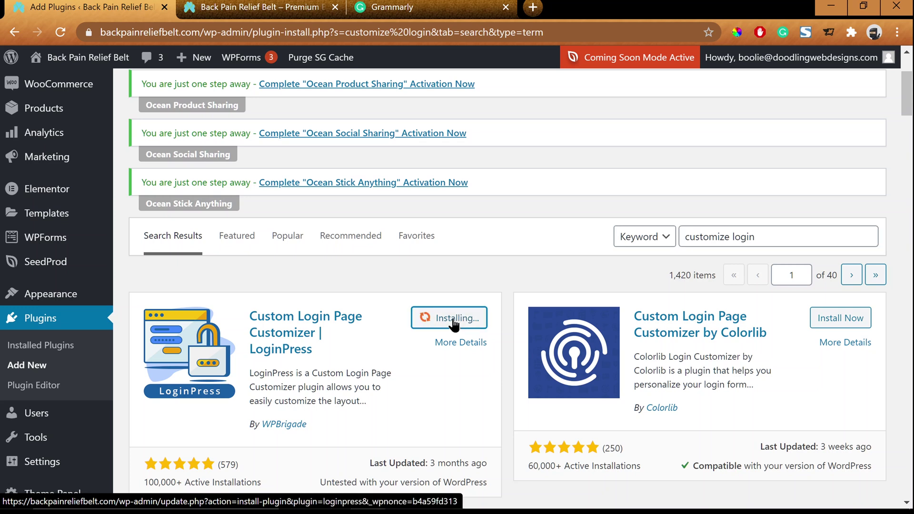
click(458, 322)
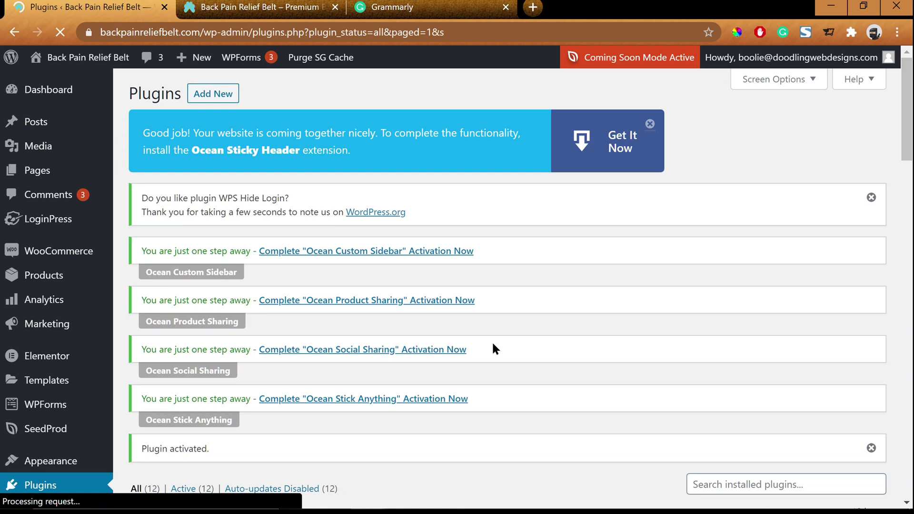
Check the installed plugins list and open the LoginPress login page customizer
scroll(585, 359, down, 3)
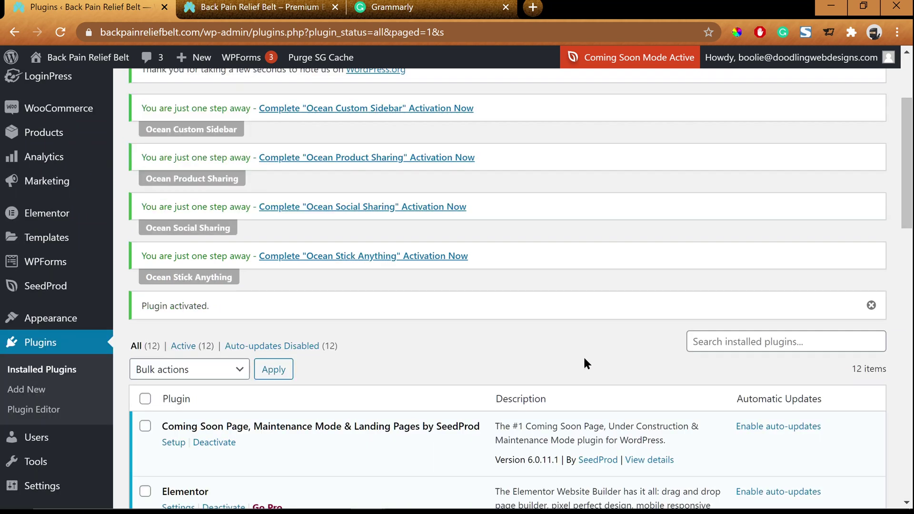
scroll(584, 358, down, 2)
mouse_move(65, 413)
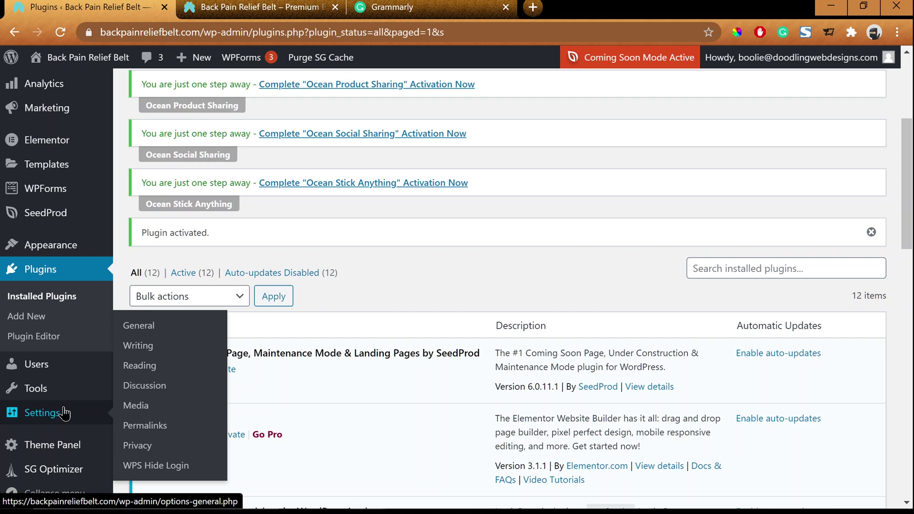
scroll(82, 347, down, 2)
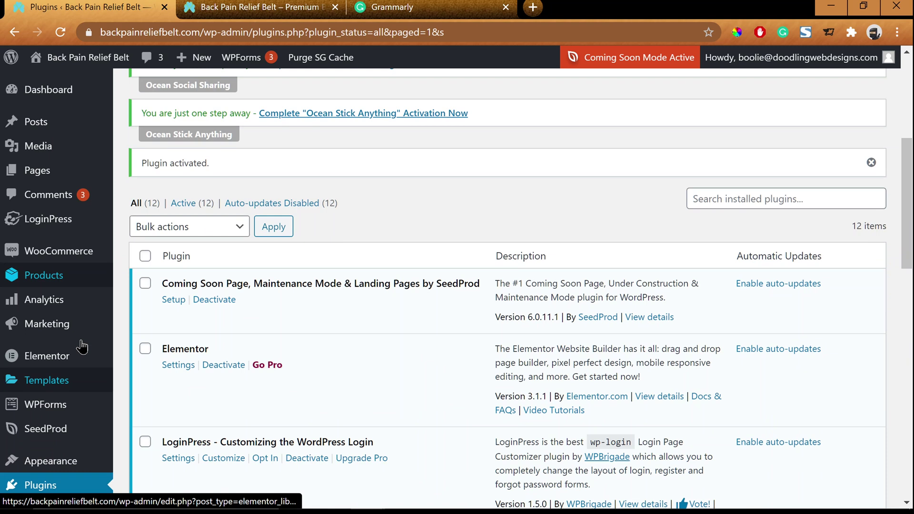
mouse_move(47, 460)
click(139, 449)
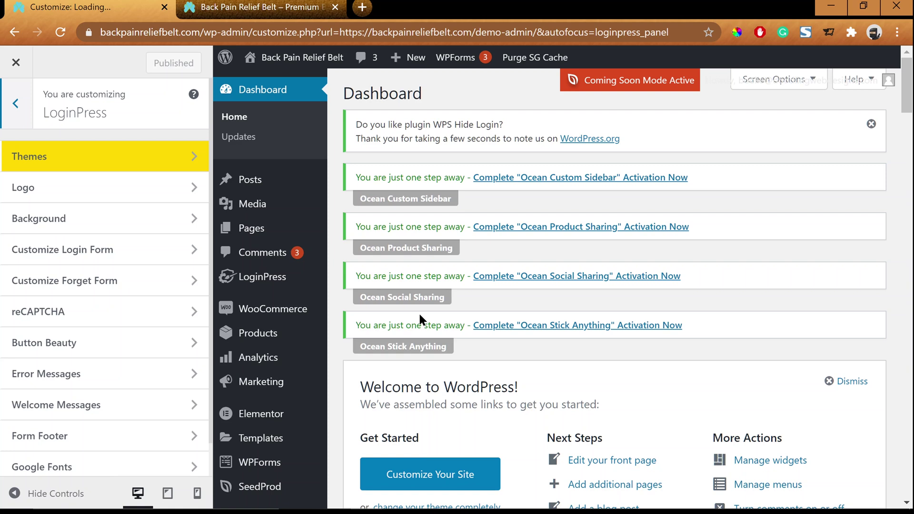
Review the login page's logo image, size, URL and title settings in LoginPress, and publish the customizer changes
click(104, 187)
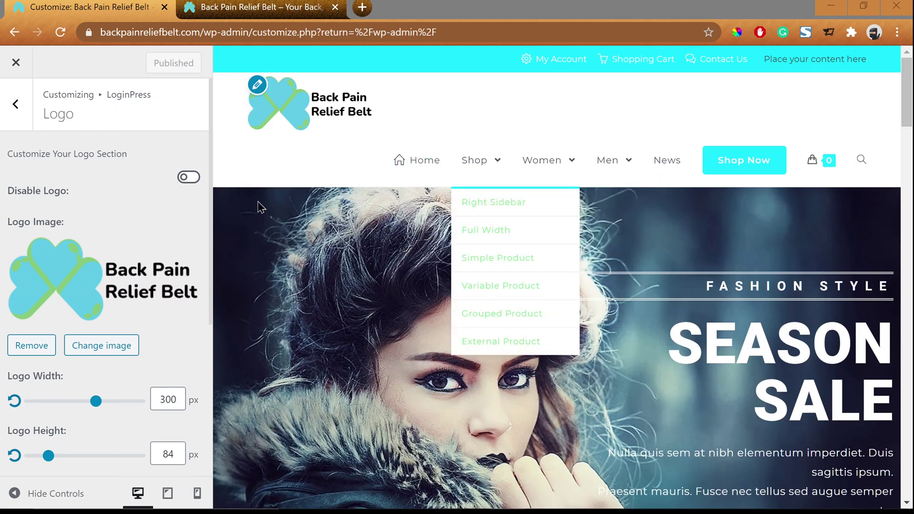
scroll(205, 190, down, 2)
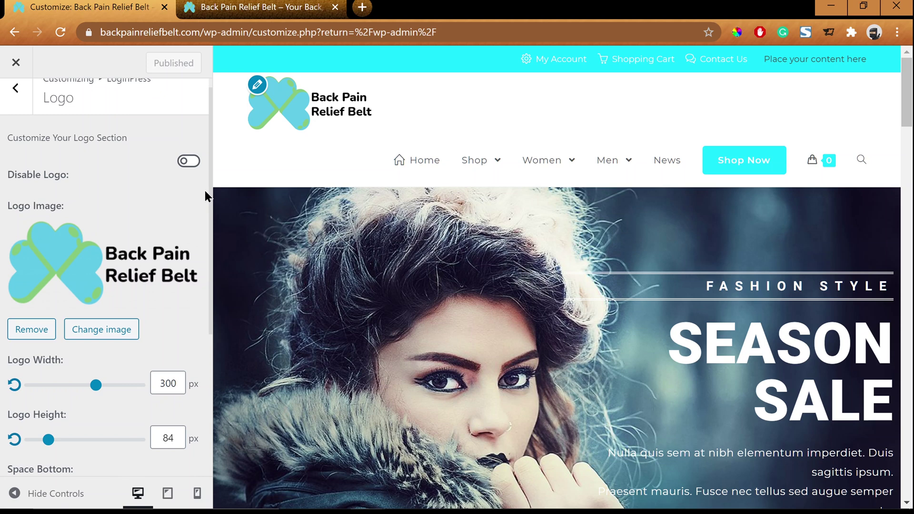
scroll(210, 231, down, 1)
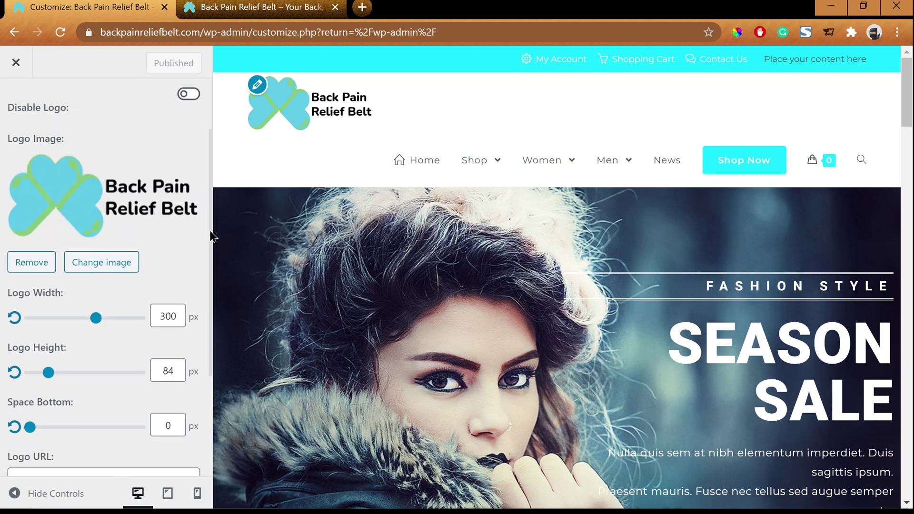
scroll(213, 248, down, 1)
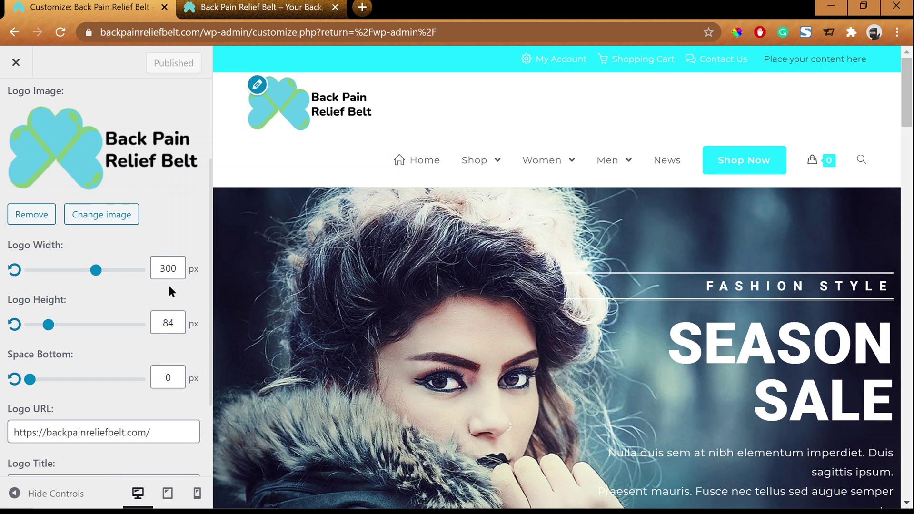
scroll(168, 284, down, 1)
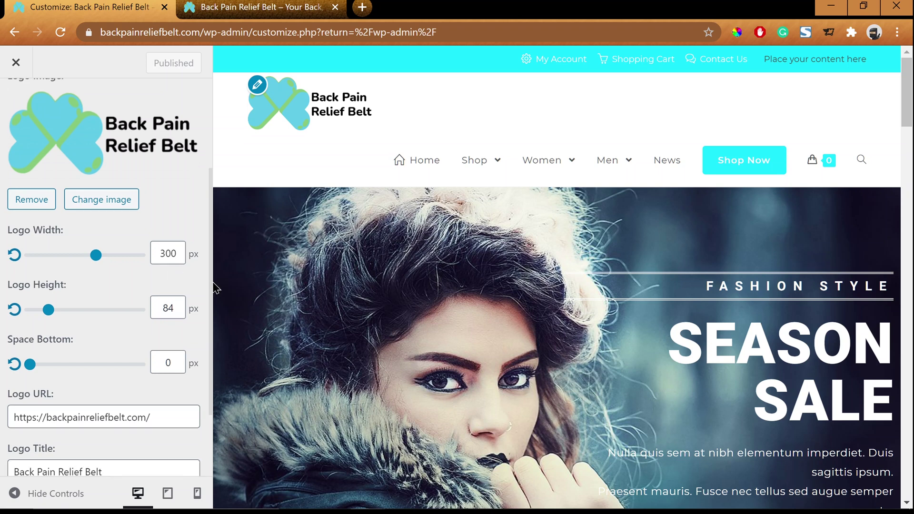
scroll(210, 300, down, 1)
scroll(215, 324, down, 2)
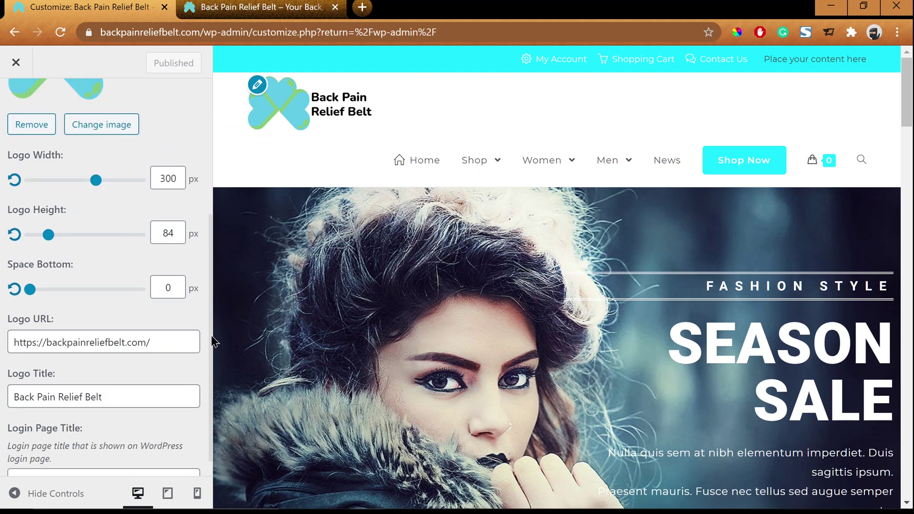
scroll(200, 362, down, 1)
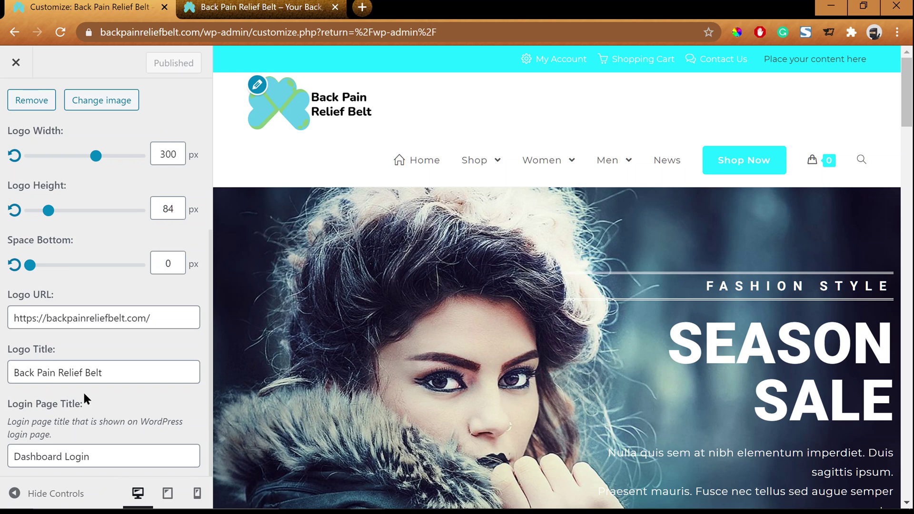
scroll(83, 390, up, 5)
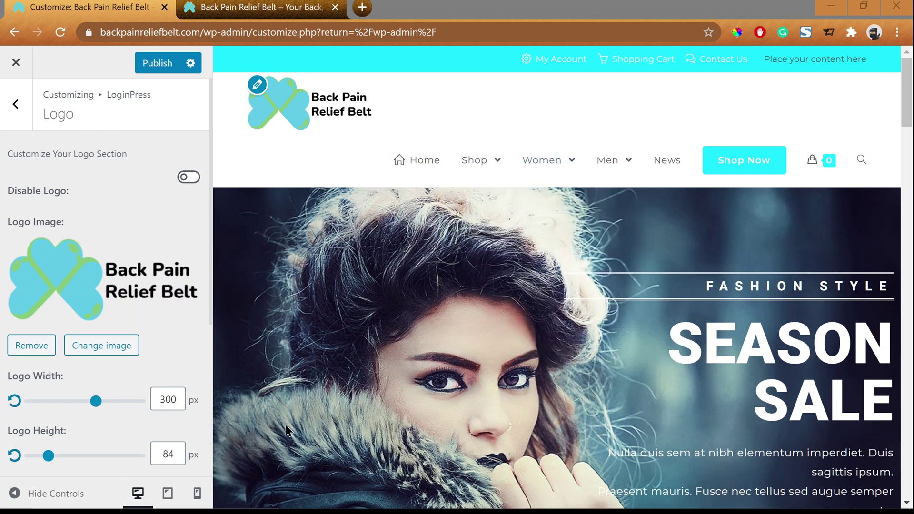
click(159, 64)
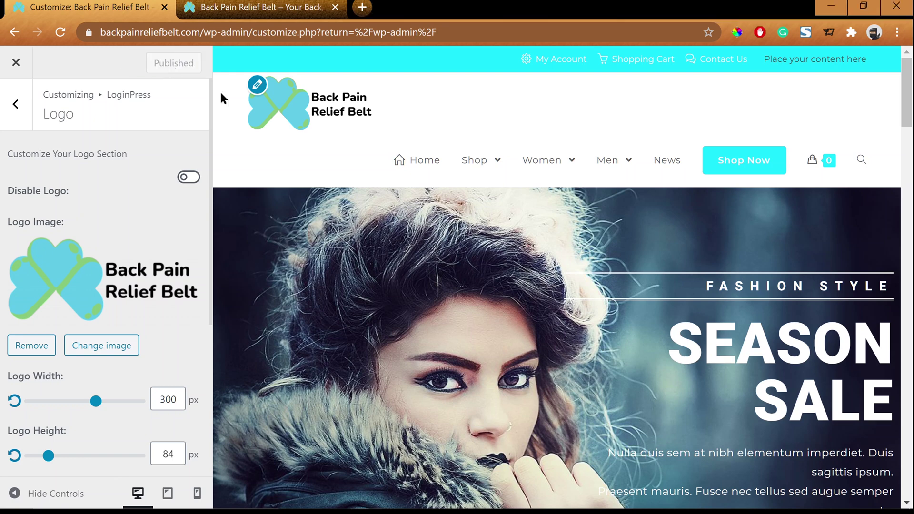
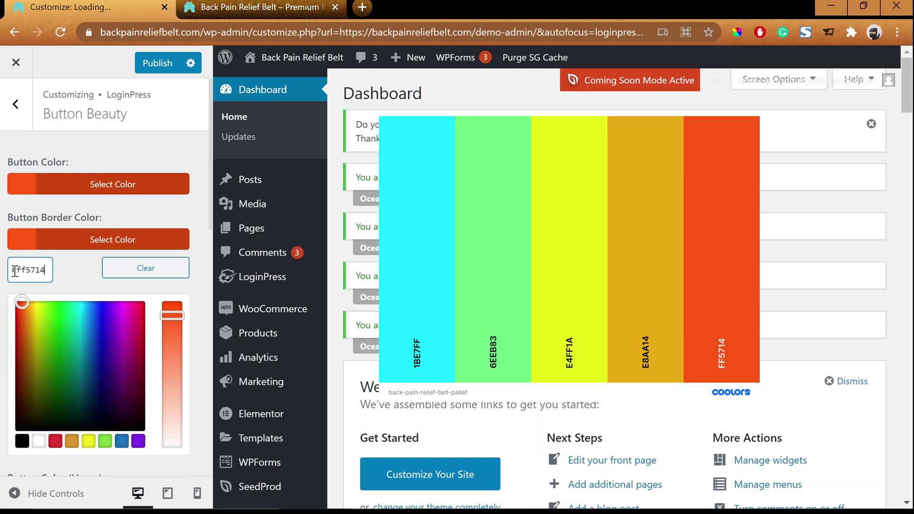
Set the login form button's border color to #ff5714 in LoginPress's Button Beauty settings
click(38, 449)
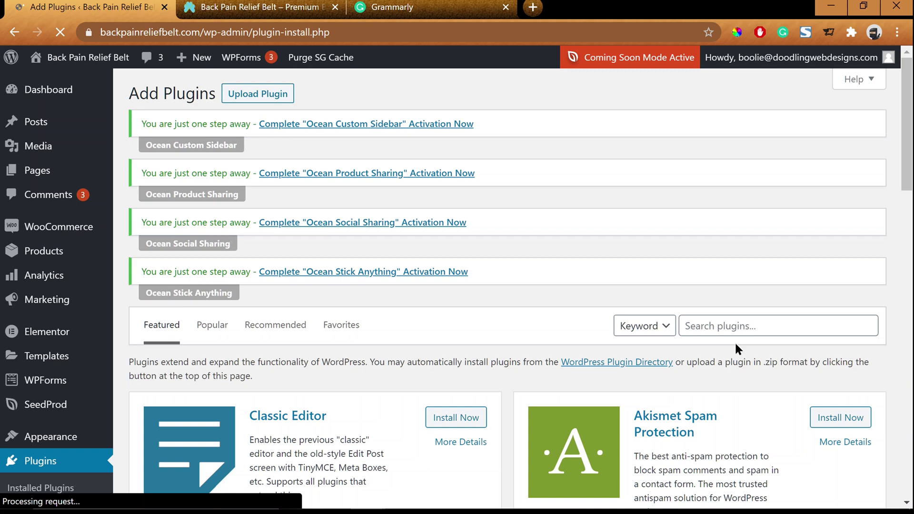
Search the plugin directory for "hide login"
click(737, 326)
text(hide logi)
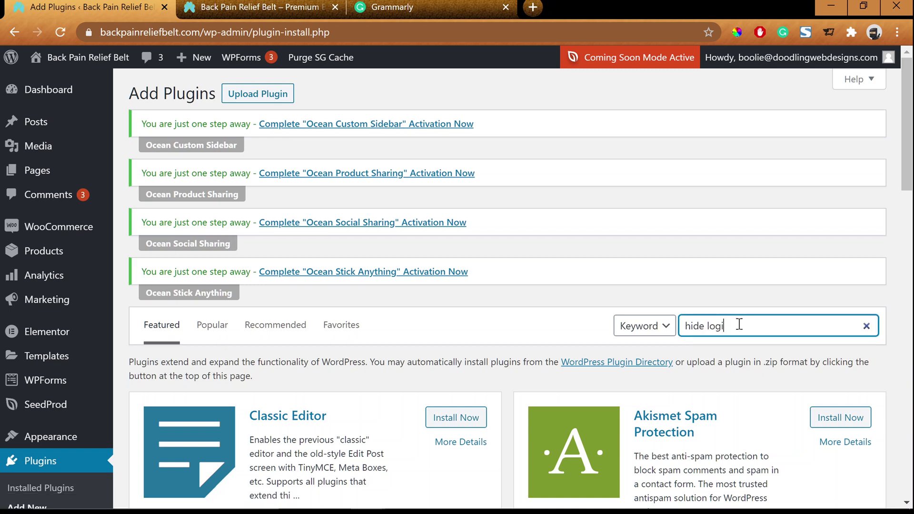
text(n)
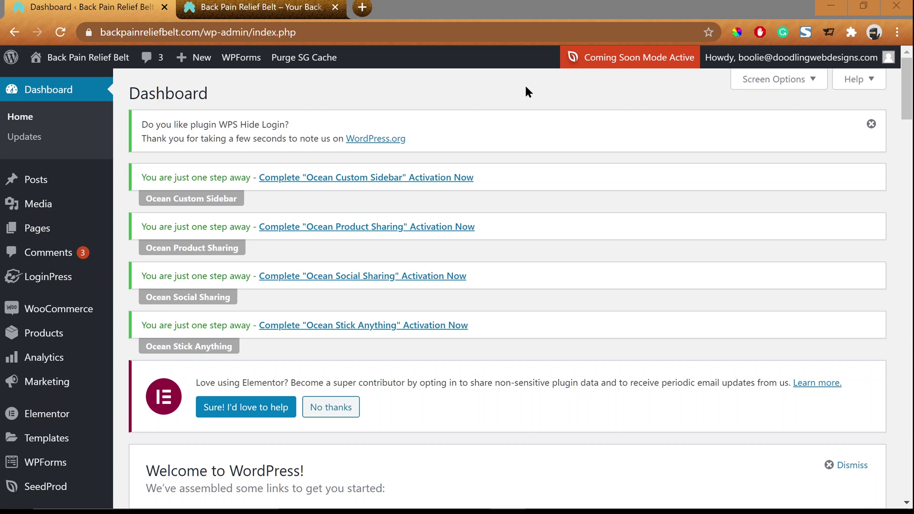
Open the site's General Settings page from the dashboard
scroll(92, 371, down, 5)
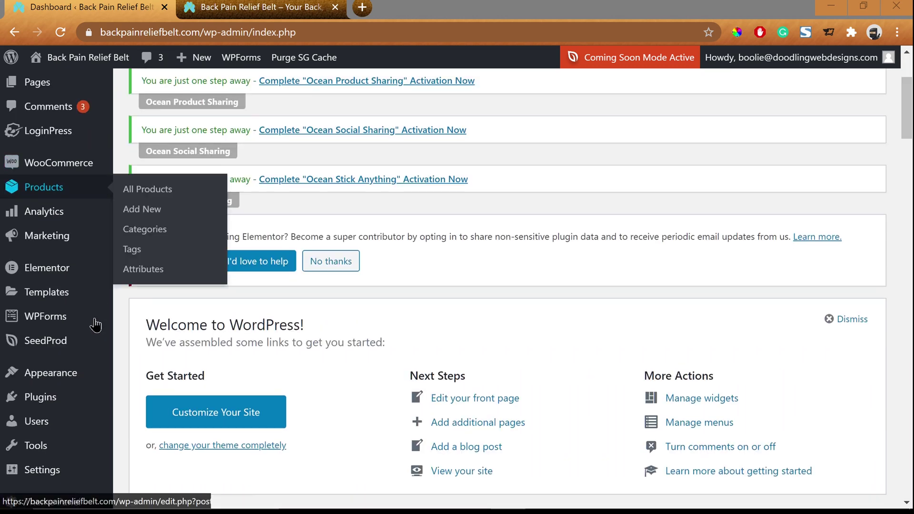
mouse_move(95, 324)
scroll(93, 323, down, 2)
mouse_move(48, 408)
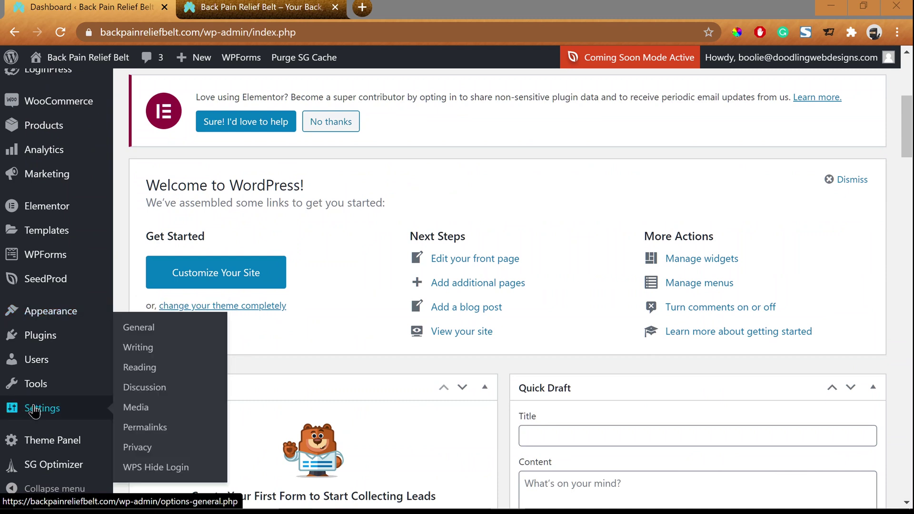
click(141, 335)
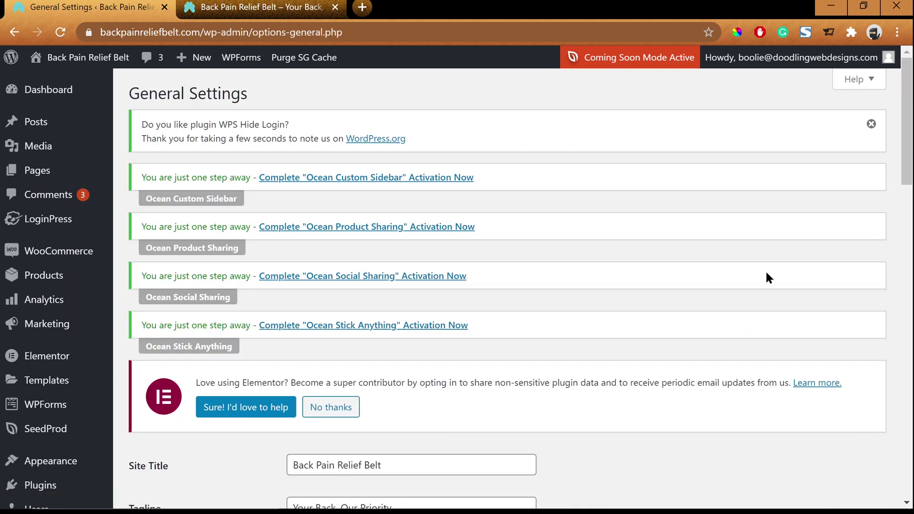
Review the general settings from site title through timezone, date and time formats to the WPS Hide Login URLs, and save the changes
scroll(766, 277, down, 5)
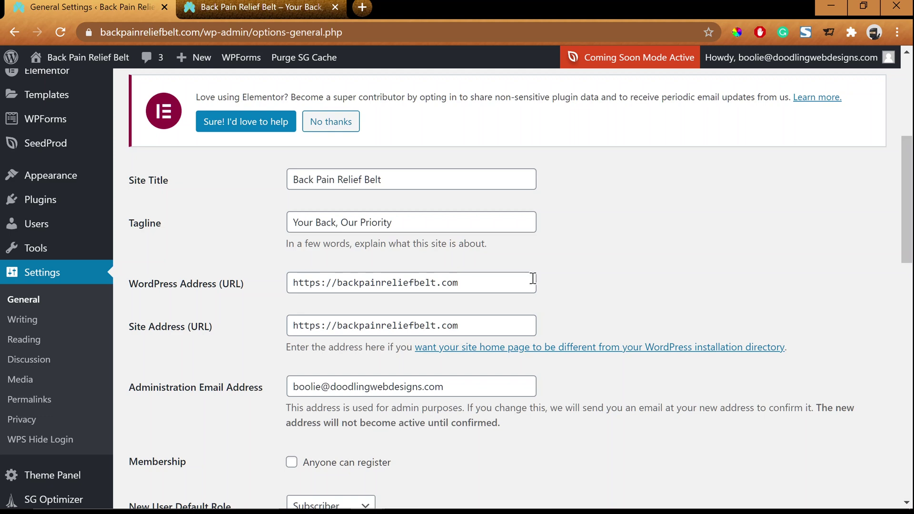
scroll(524, 248, down, 2)
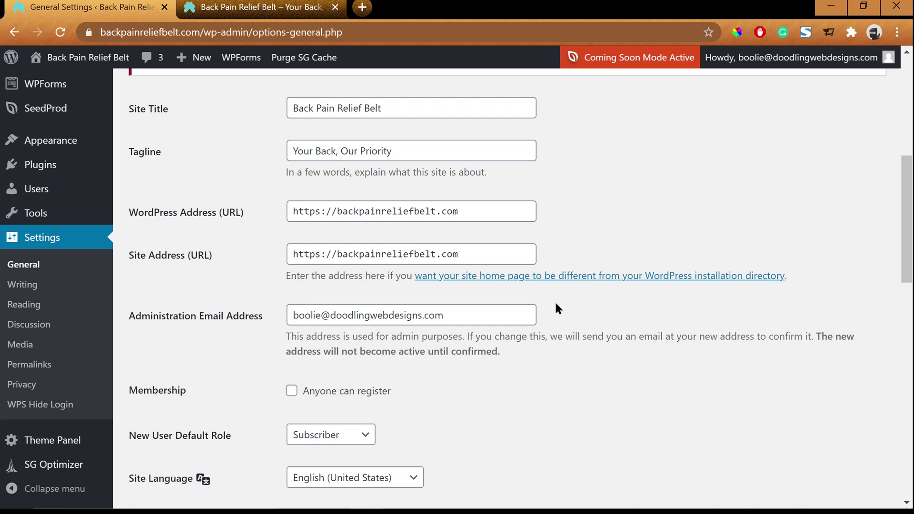
scroll(555, 309, down, 3)
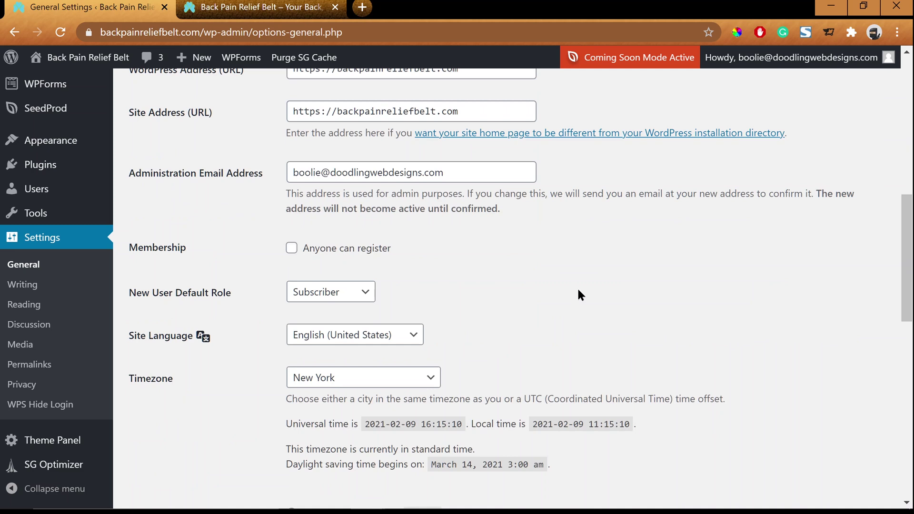
scroll(425, 219, down, 2)
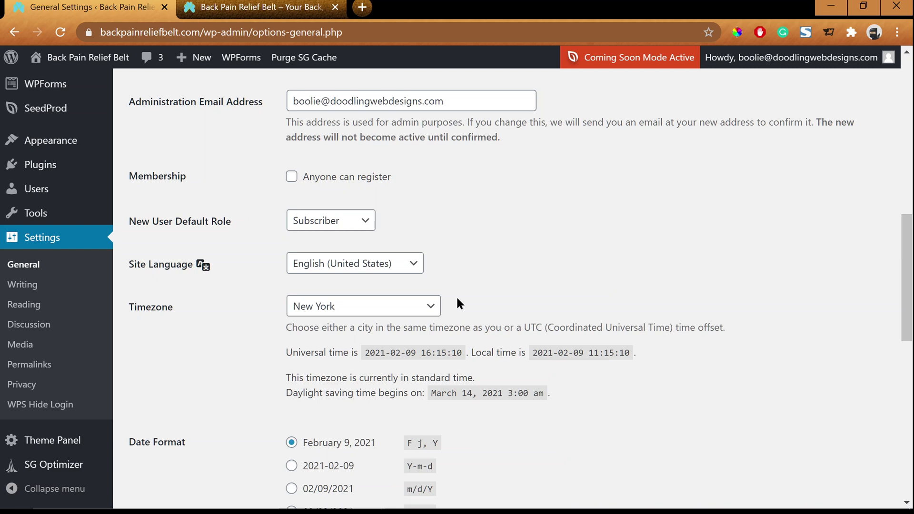
scroll(457, 300, down, 1)
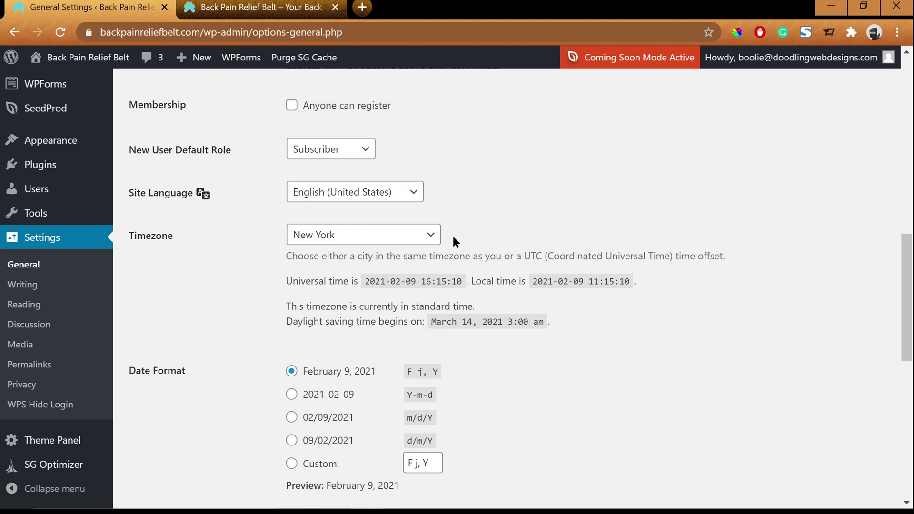
scroll(718, 342, down, 2)
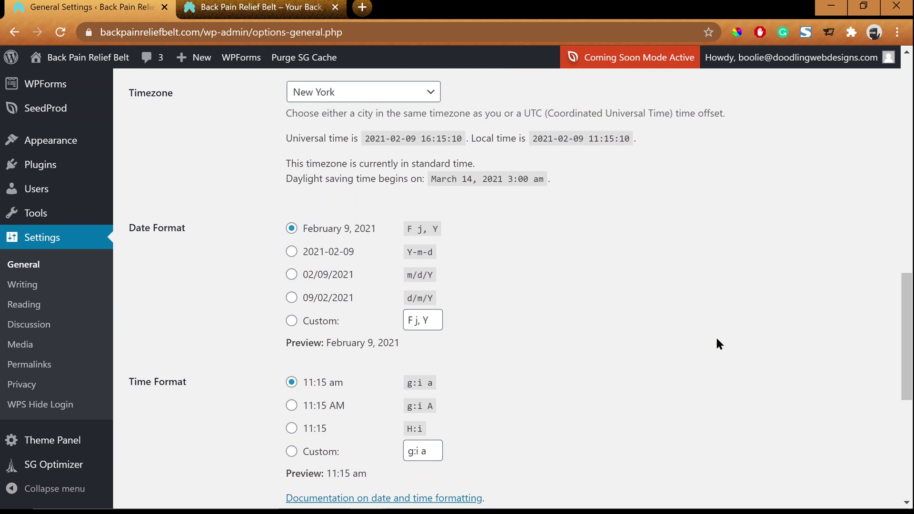
scroll(639, 327, down, 3)
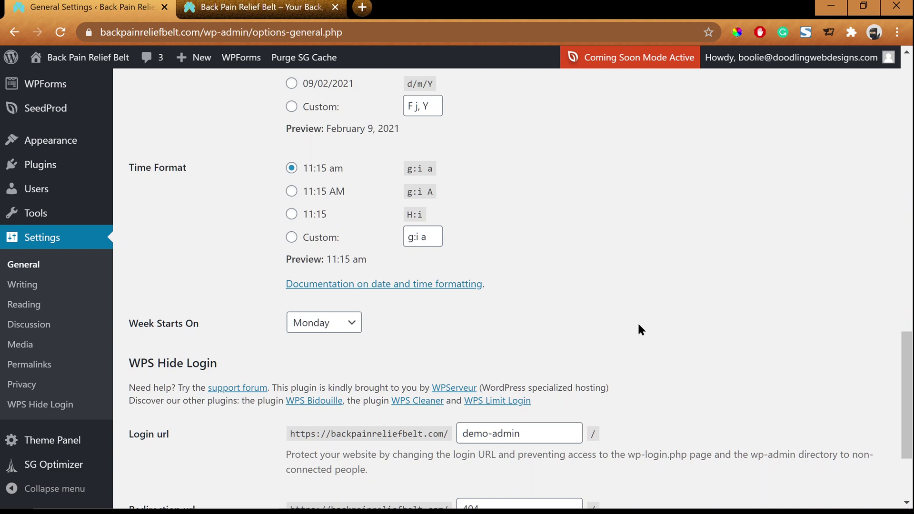
scroll(638, 327, down, 2)
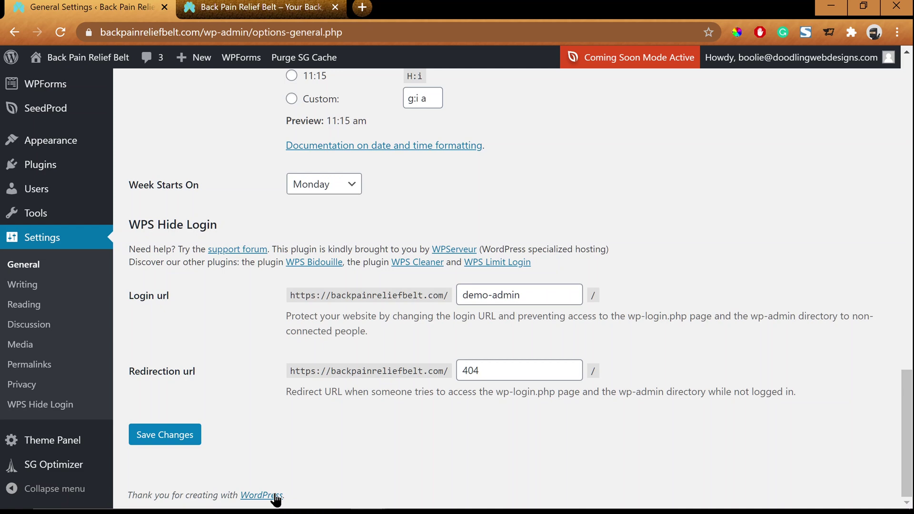
click(171, 437)
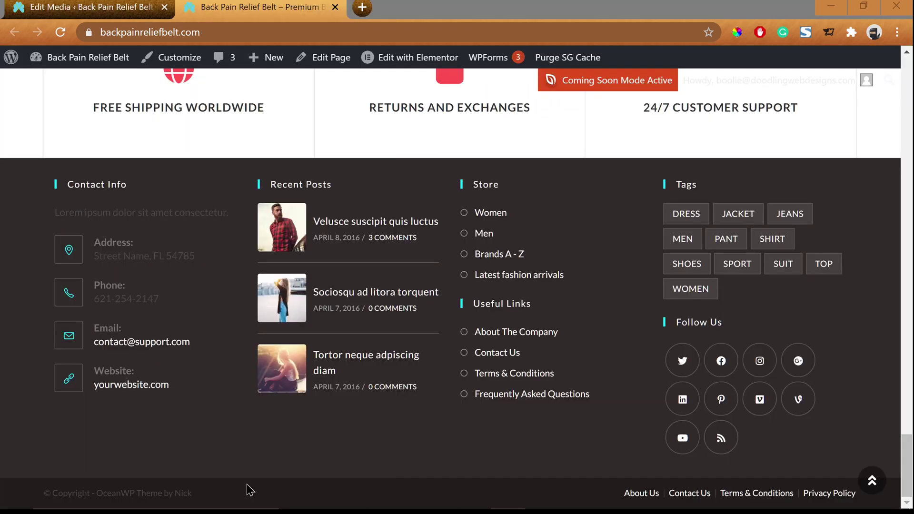
Return to the WordPress admin and open the theme customizer's Footer Bottom settings
key(ctrl+shift+Tab)
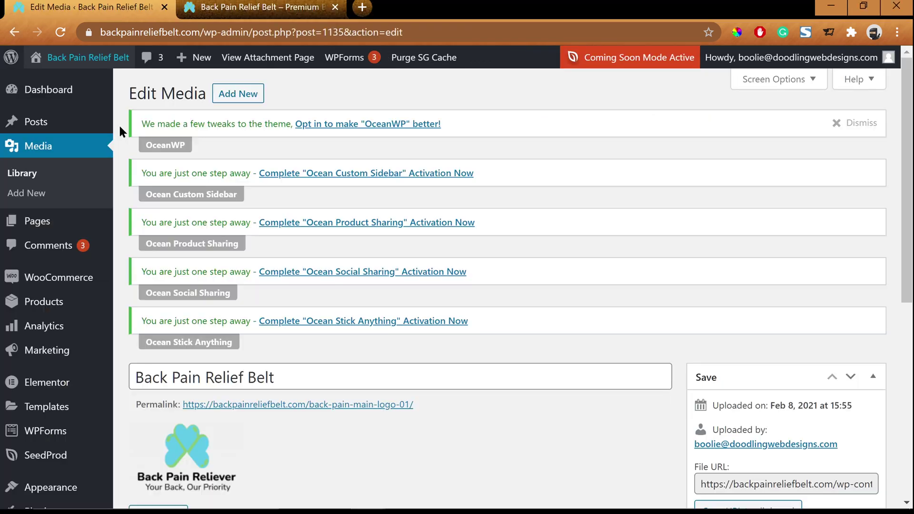
scroll(119, 132, down, 5)
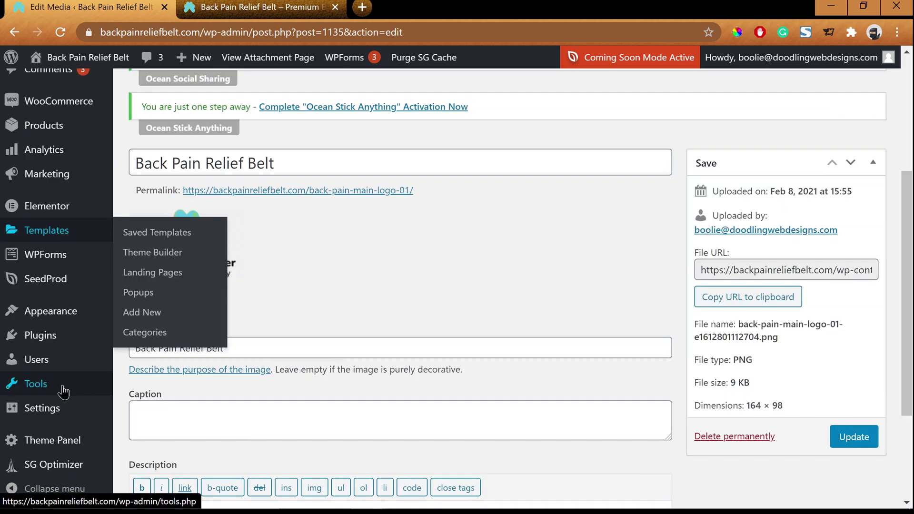
mouse_move(123, 310)
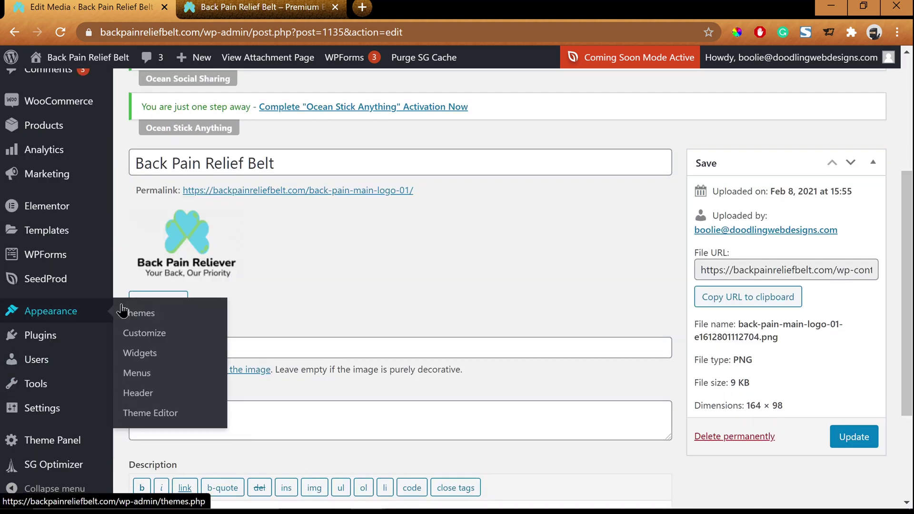
click(160, 343)
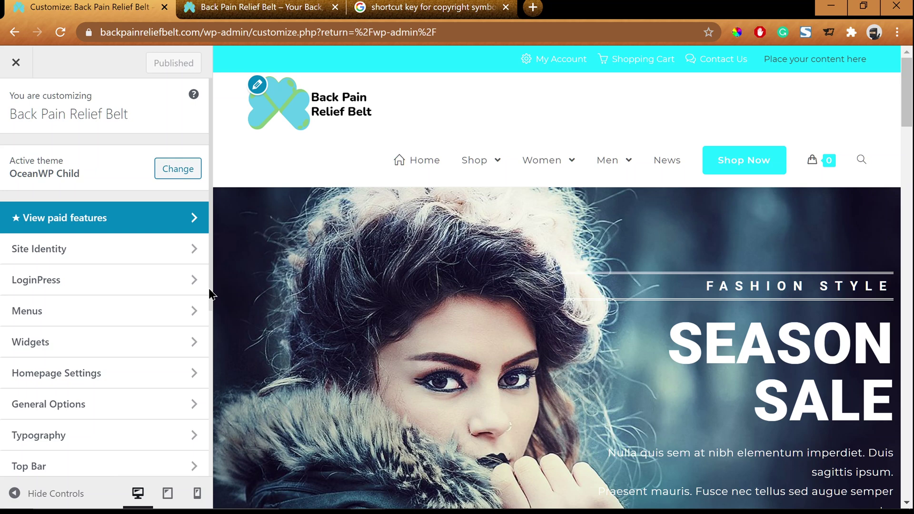
triple_click(105, 494)
click(103, 489)
scroll(210, 281, down, 5)
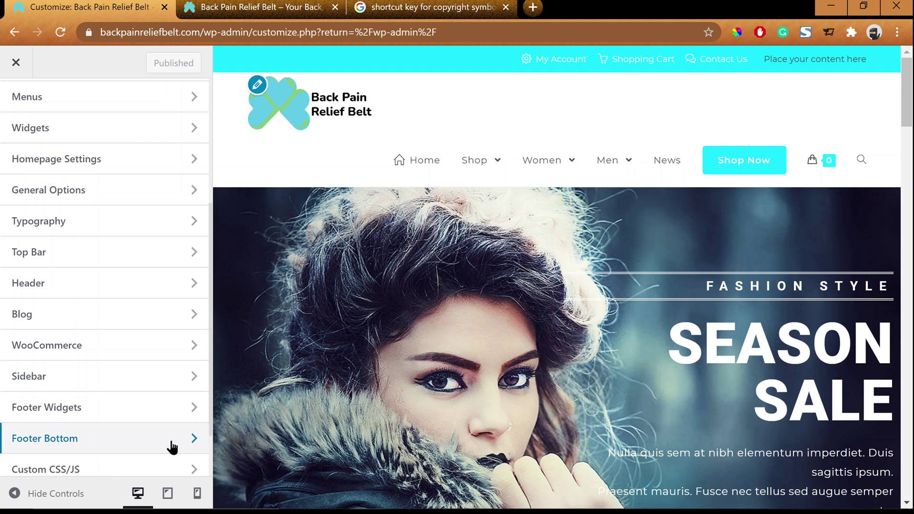
click(59, 444)
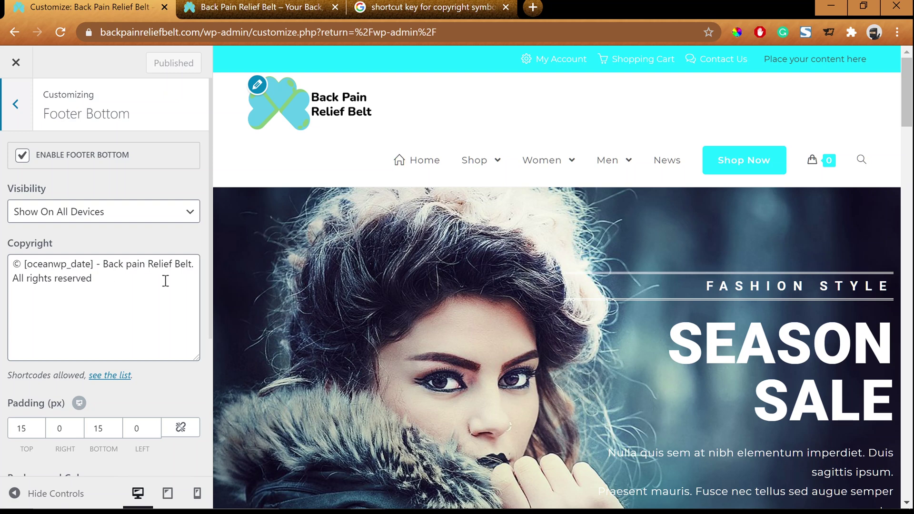
Correct the footer copyright text to "© [oceanwp_date] - Back Pain Relief Belt. All rights reserved.", checking the copyright symbol shortcut search
click(98, 279)
text(.)
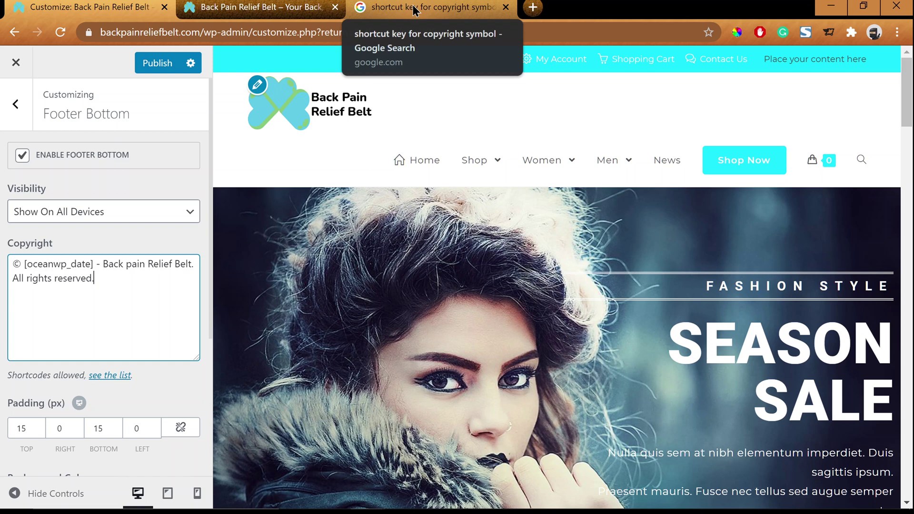
click(413, 10)
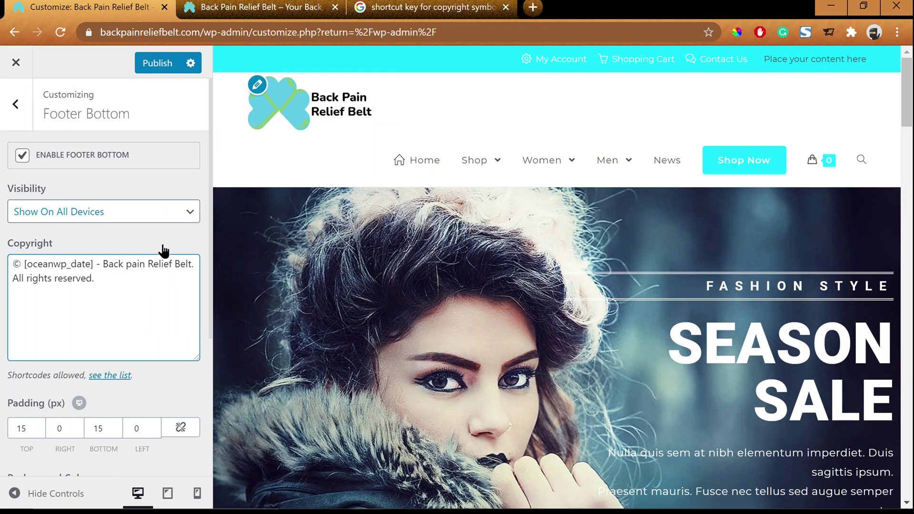
key(BackSpace)
text(P)
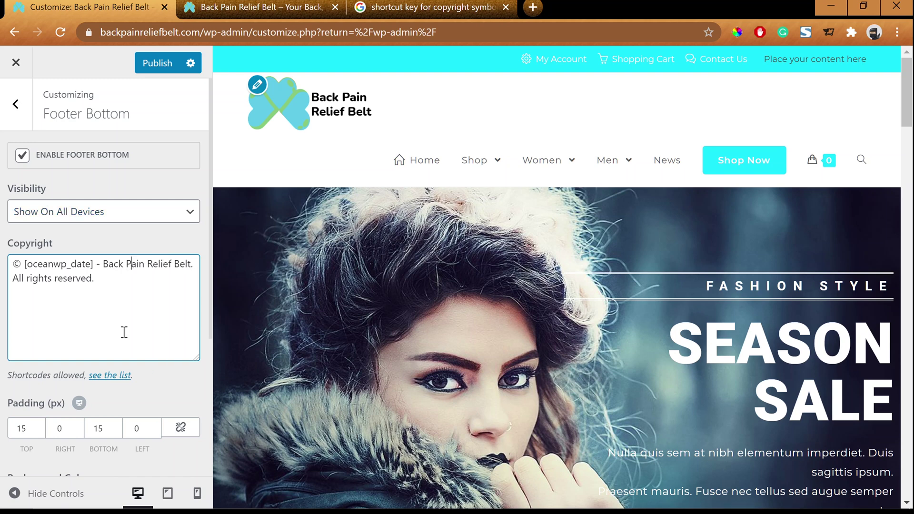